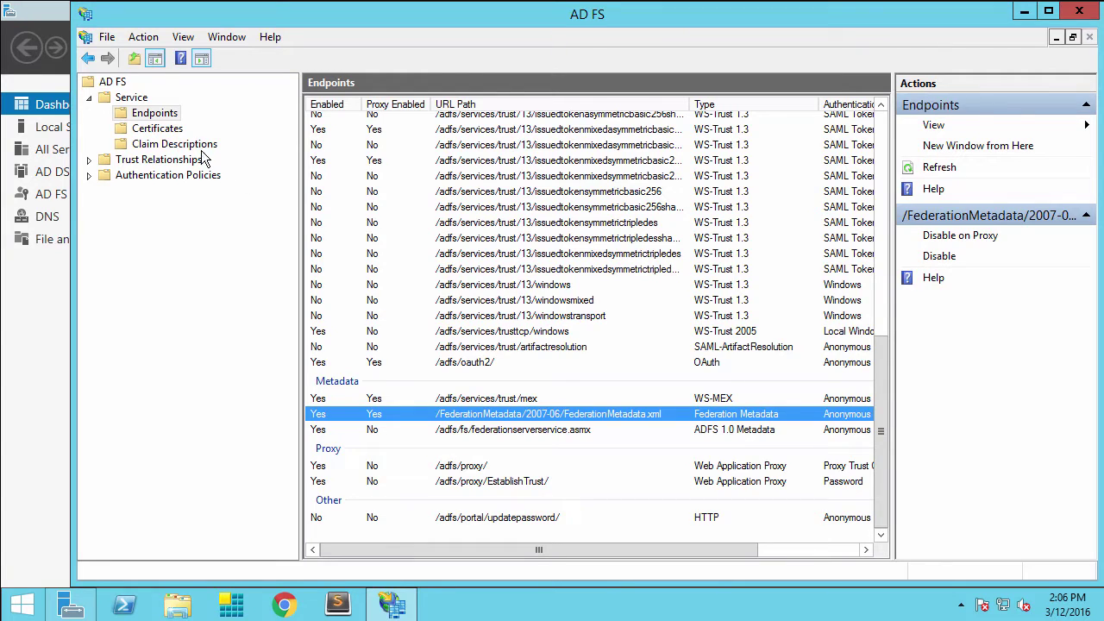
Inspect the UPN and Group claim description properties, closing each without changes.
click(173, 144)
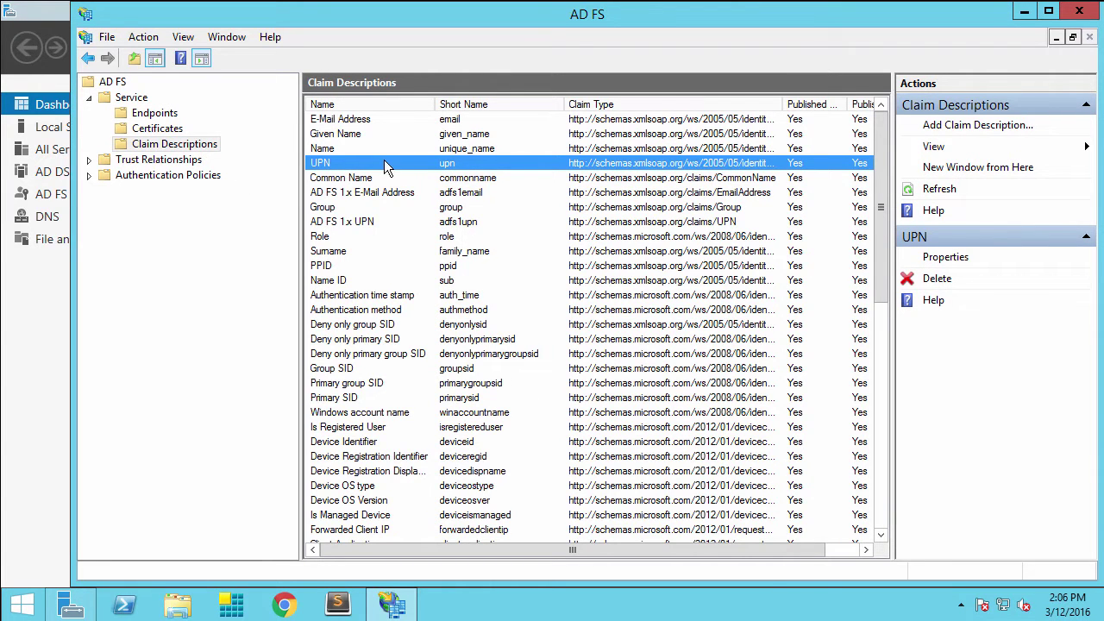
double_click(590, 164)
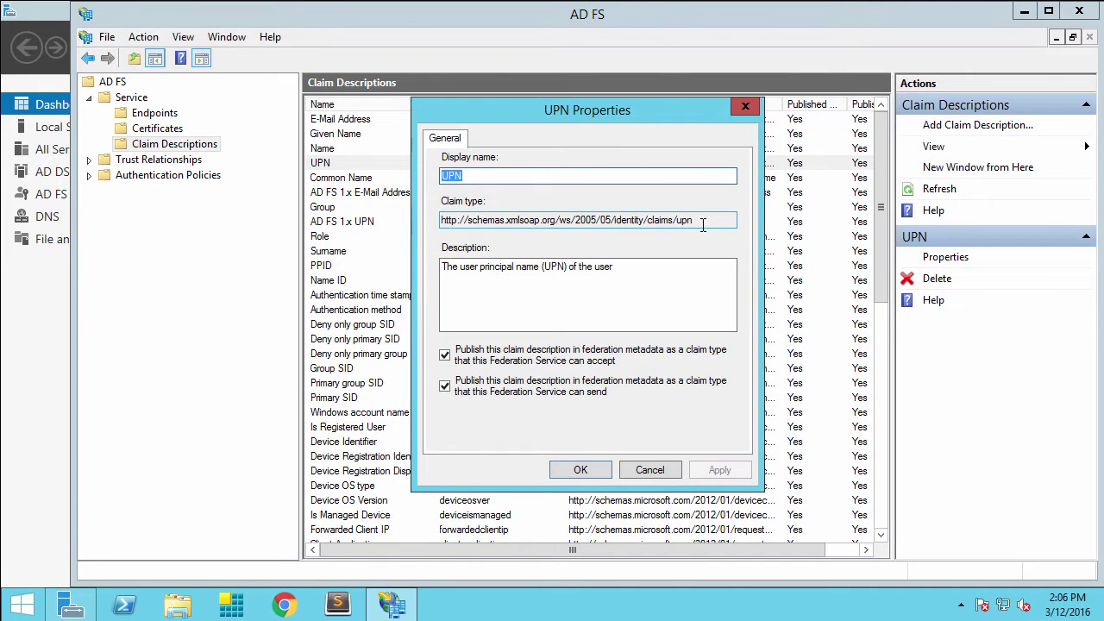
click(660, 473)
double_click(345, 210)
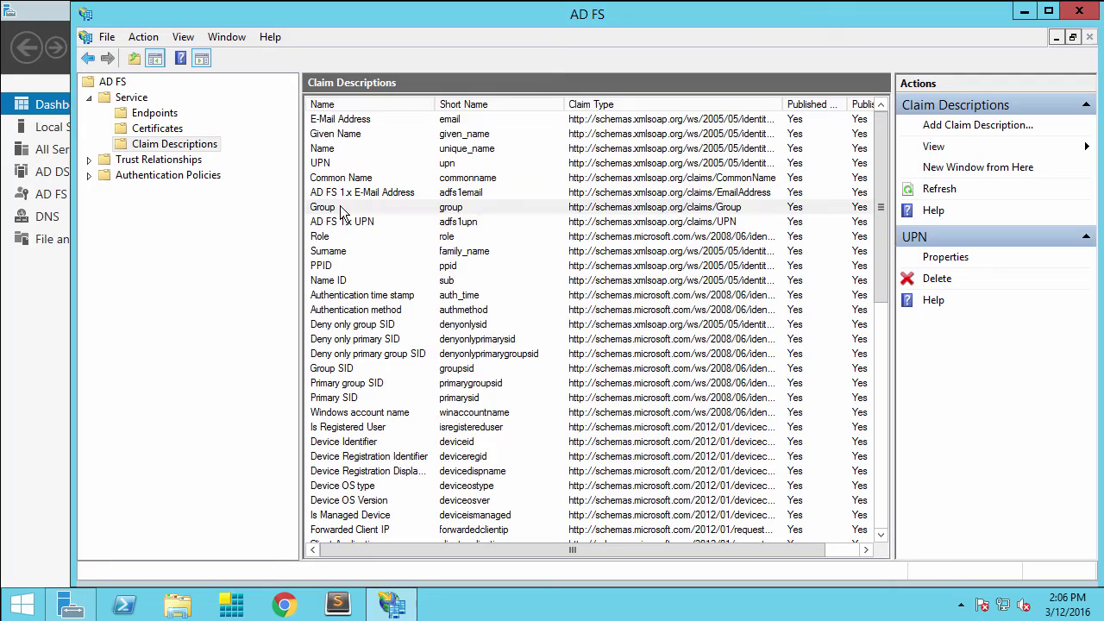
click(627, 220)
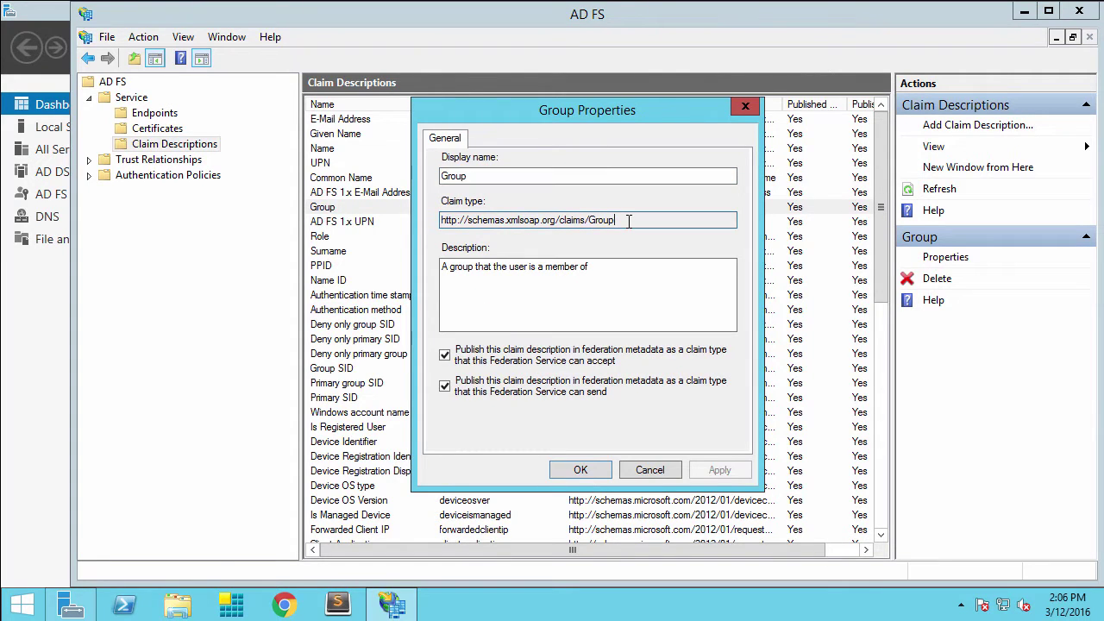
click(650, 470)
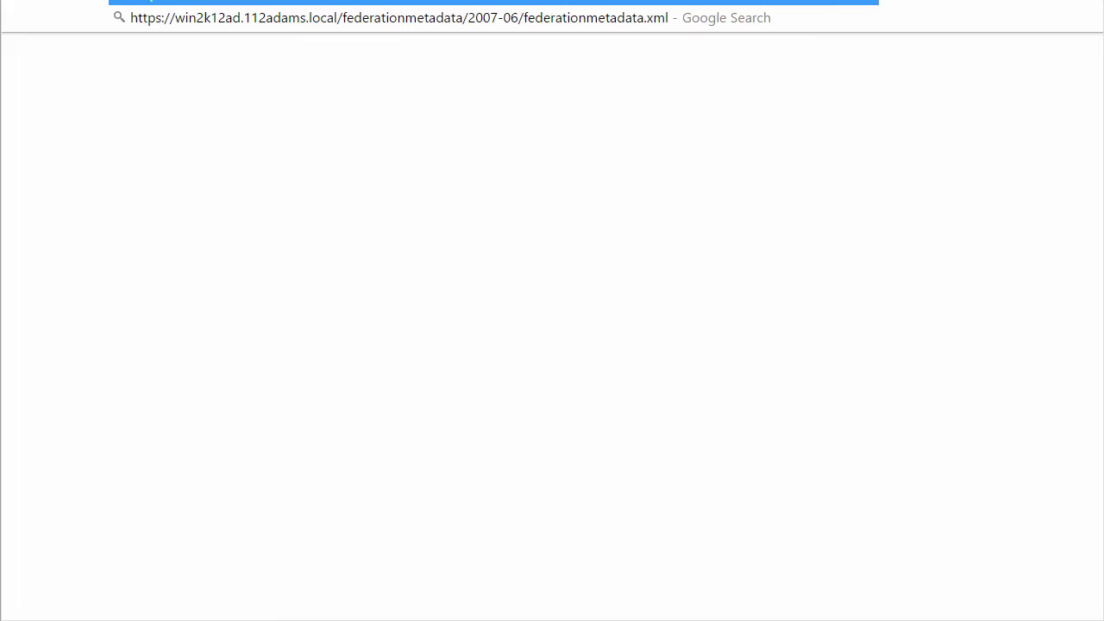
Download federationmetadata.xml from the ADFS metadata URL and open it in Sublime Text.
key(Return)
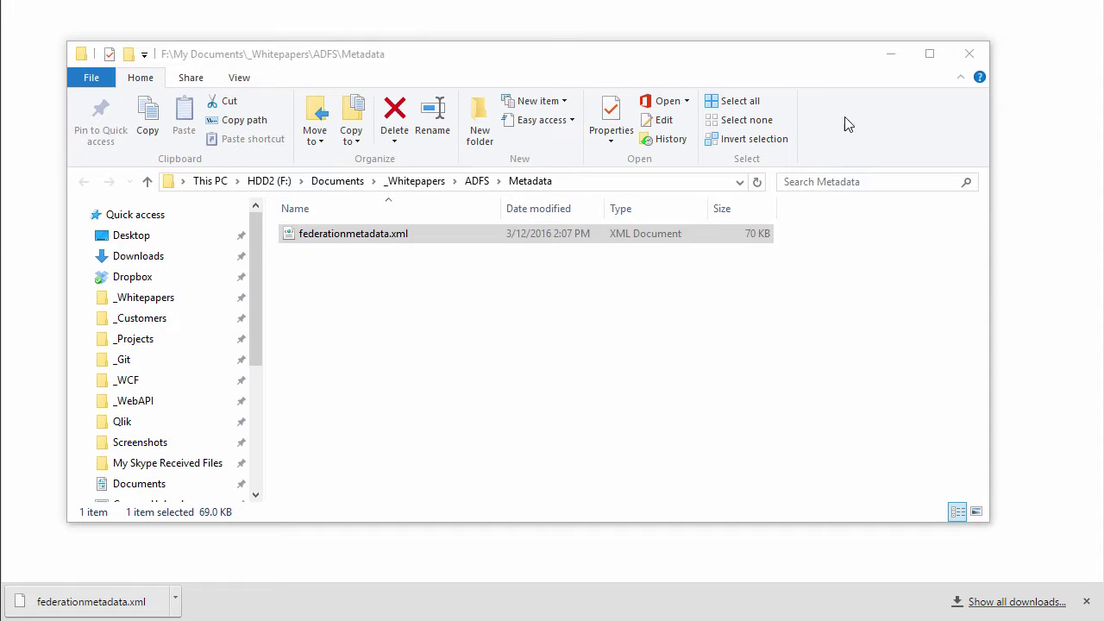
right_click(377, 238)
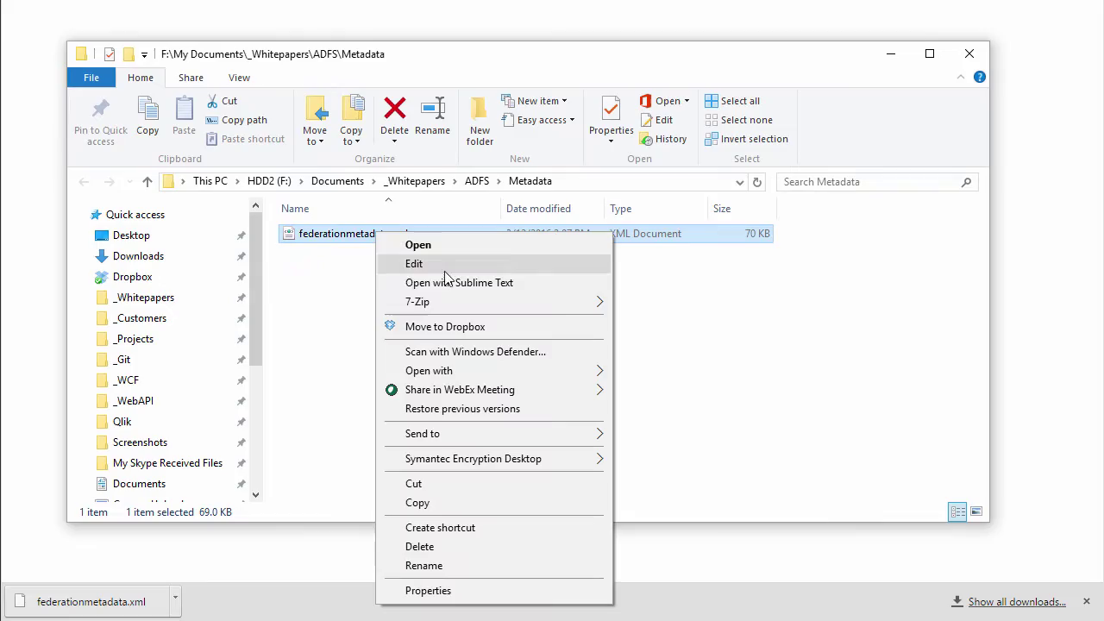
click(424, 284)
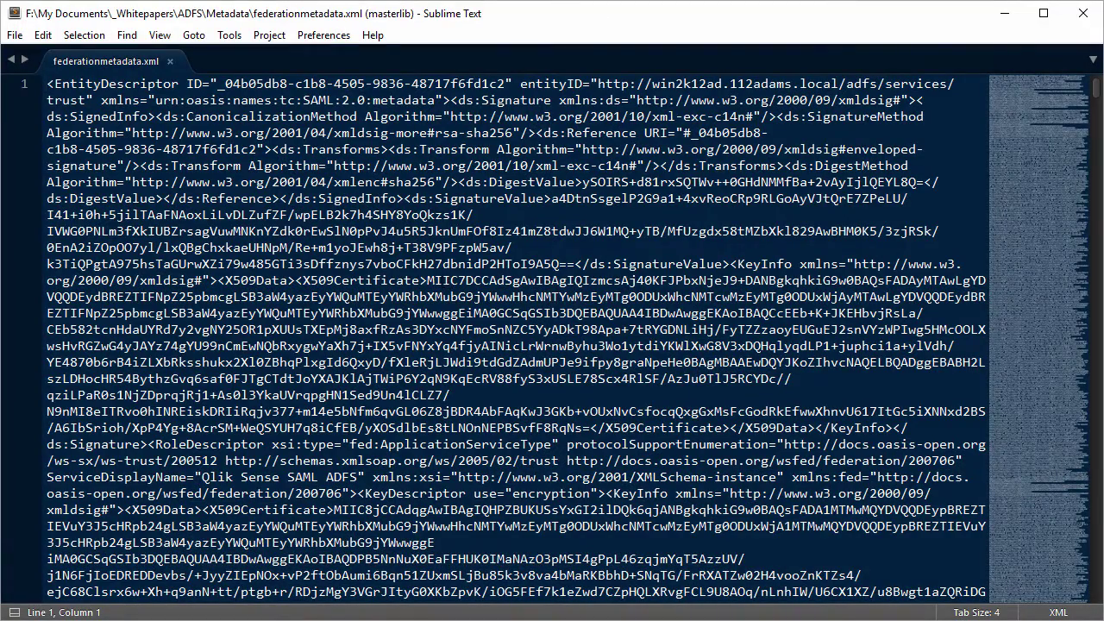
Search for RoleDescriptor and step through all four matches in federationmetadata.xml.
key(ctrl+f)
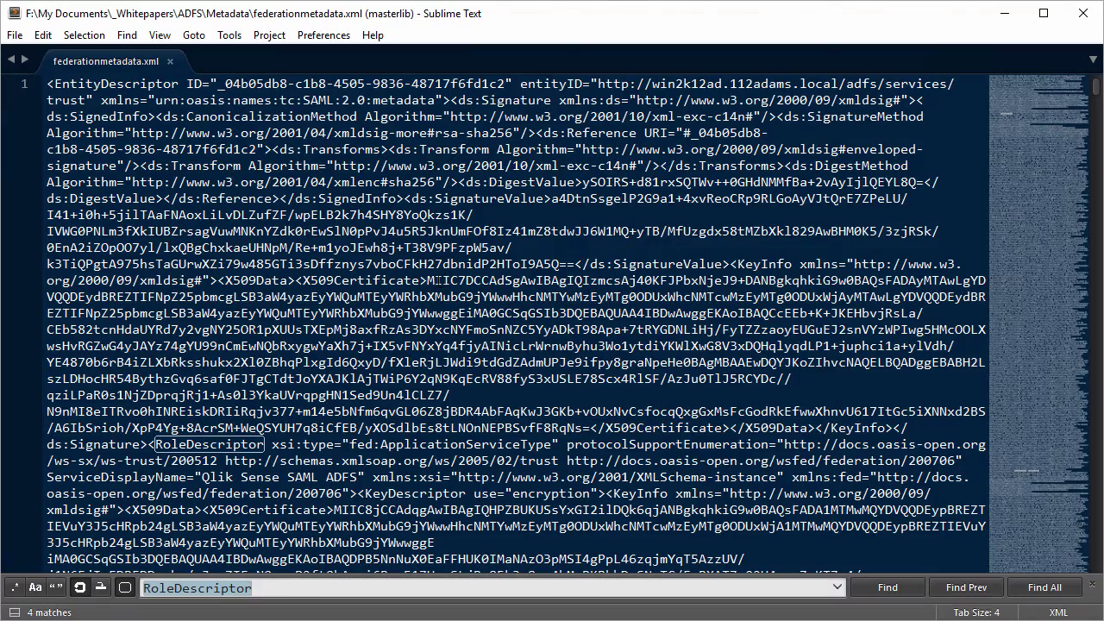
key(Return)
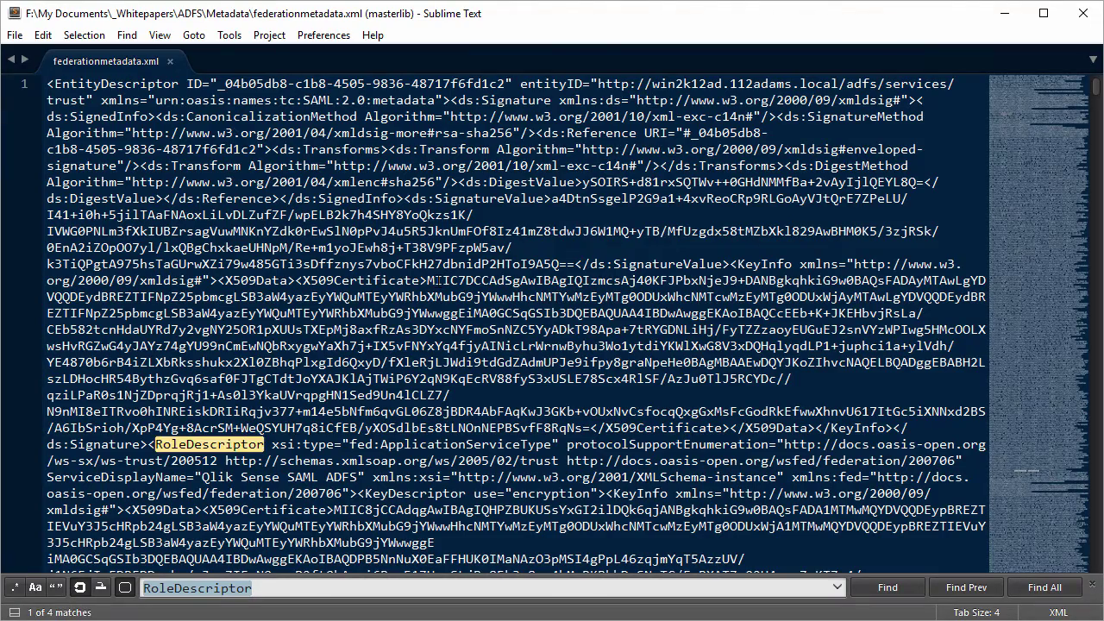
key(Return)
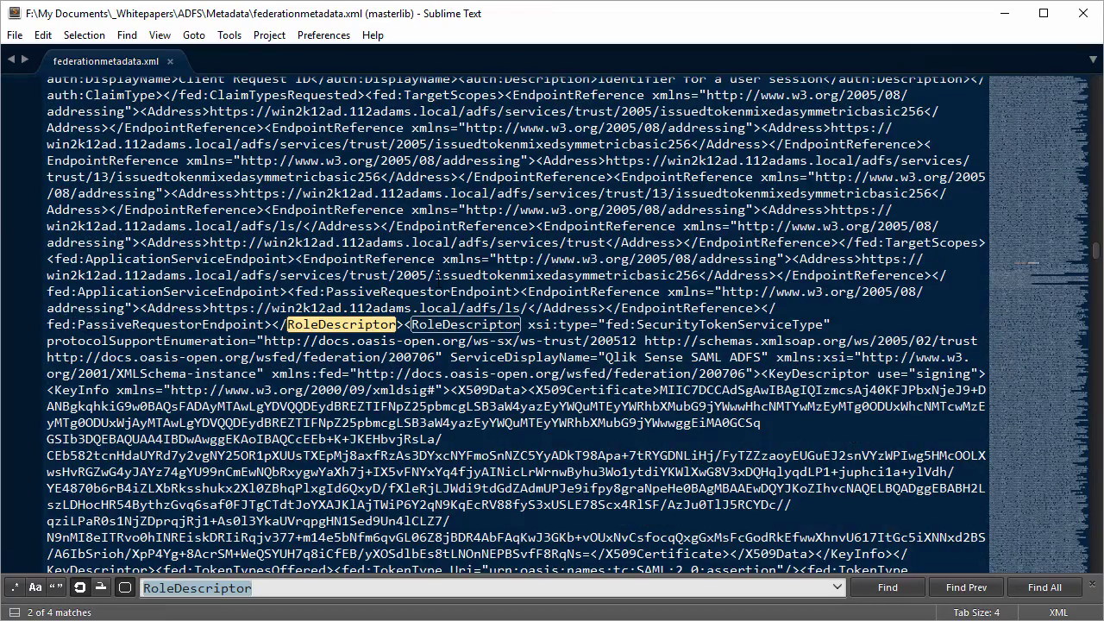
key(Return)
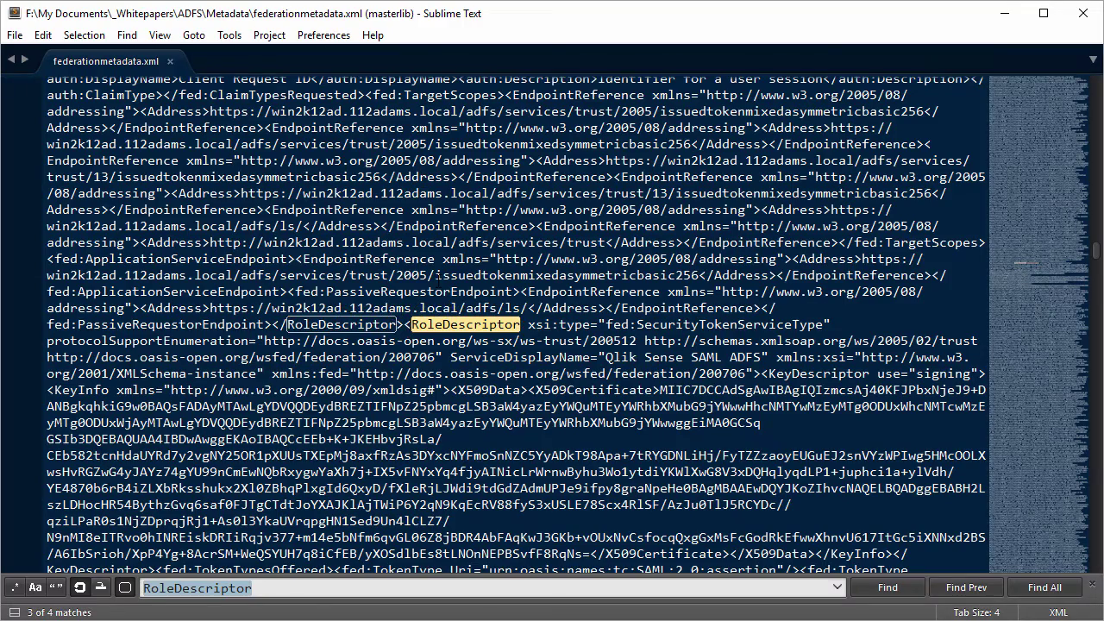
key(Return)
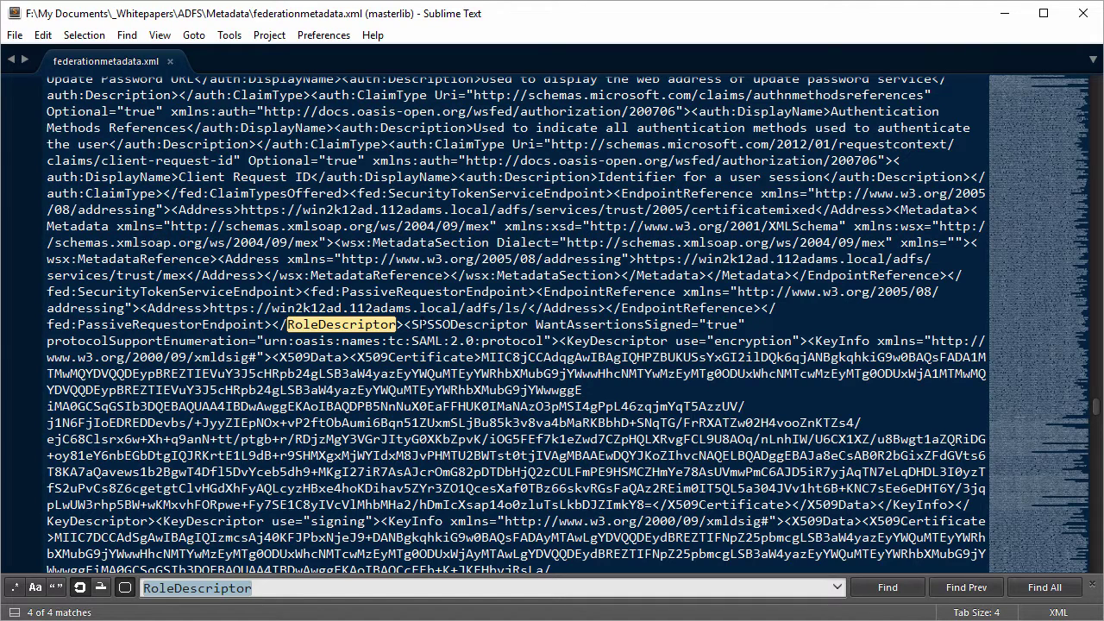
Delete everything from the first to the last RoleDescriptor block and save federationmetadata.xml.
click(400, 324)
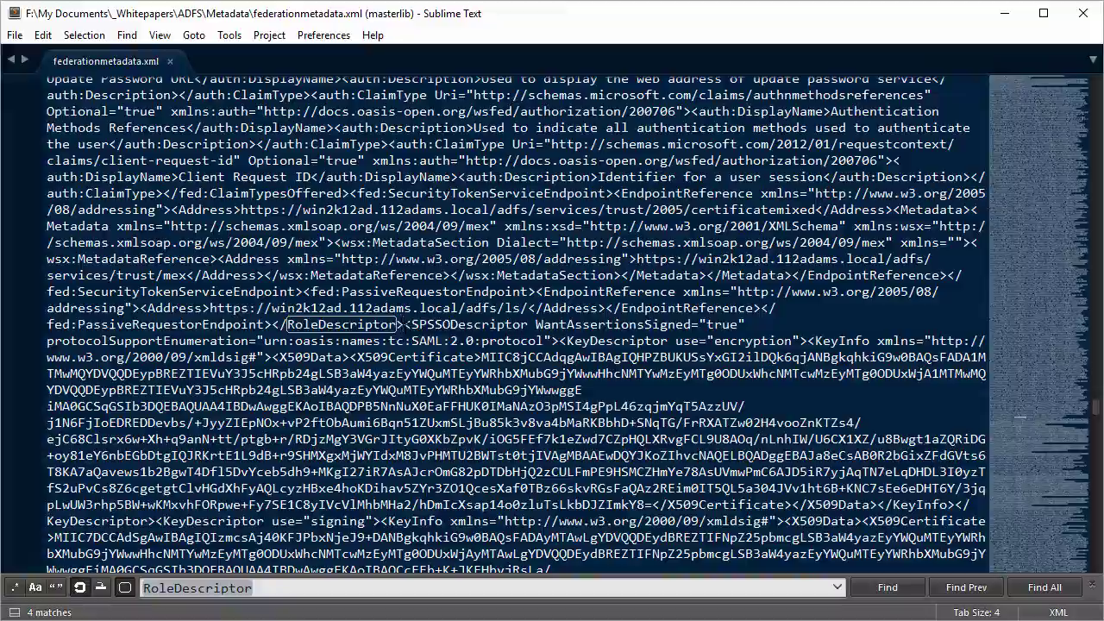
drag(400, 324, 148, 444)
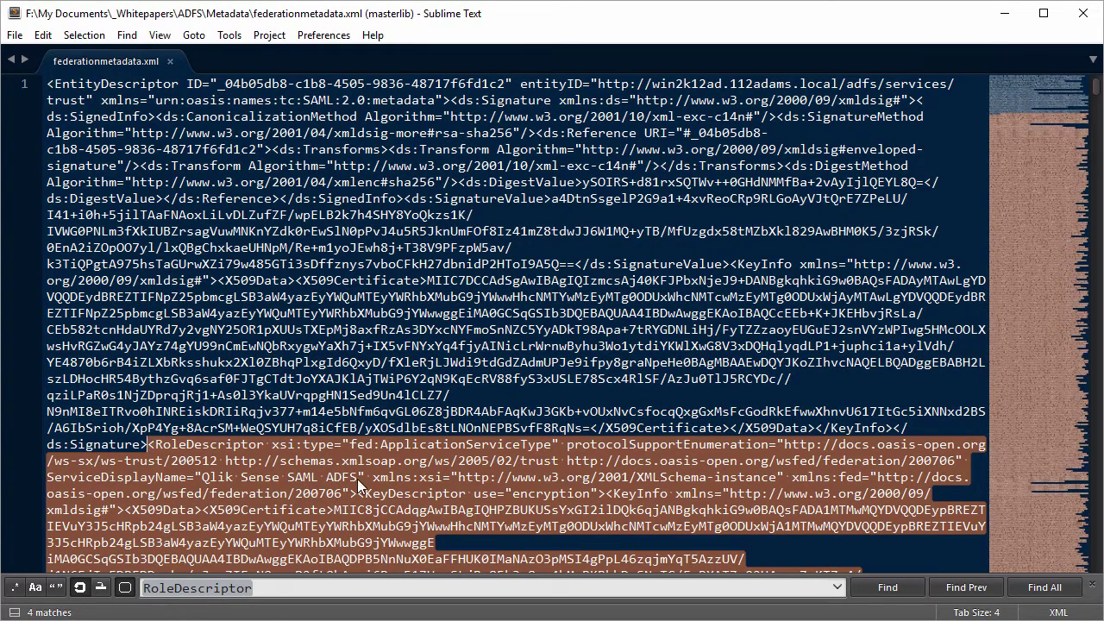
key(BackSpace)
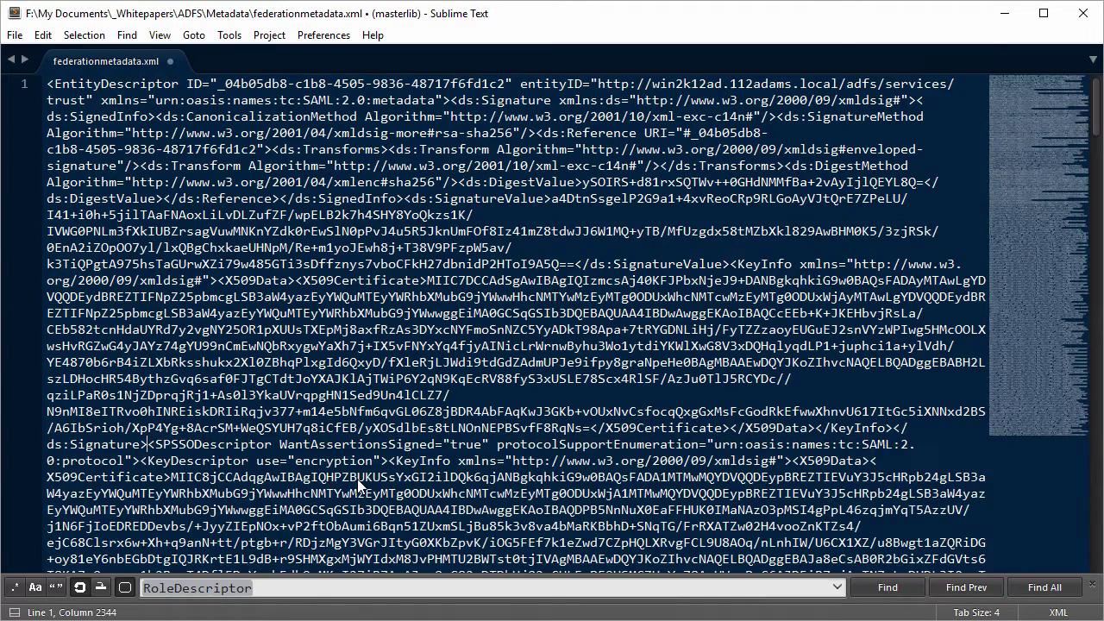
click(19, 36)
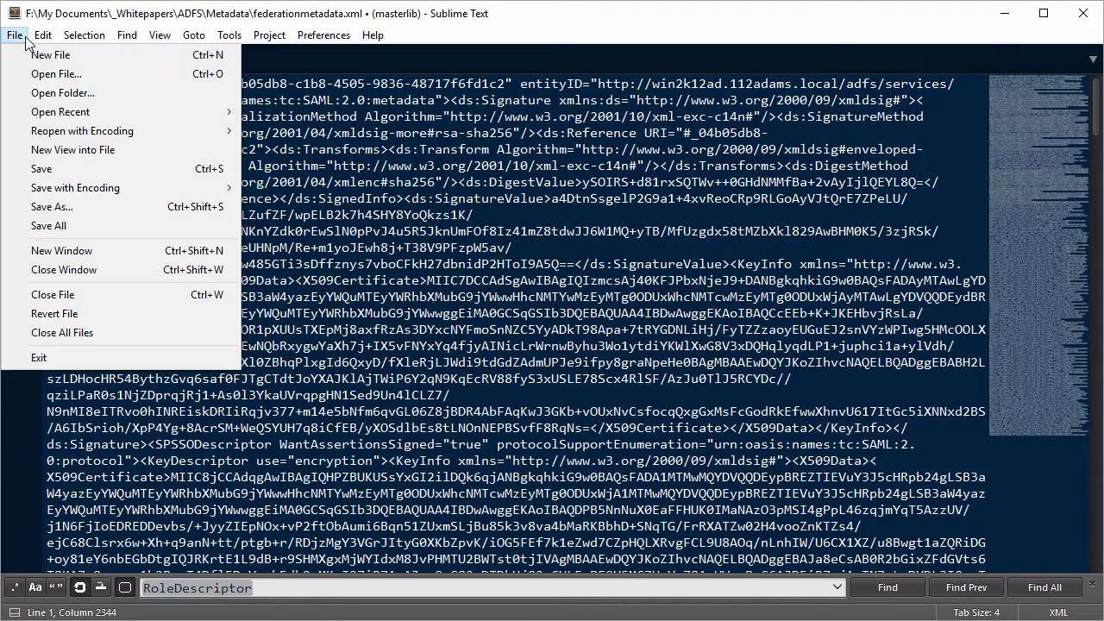
click(43, 170)
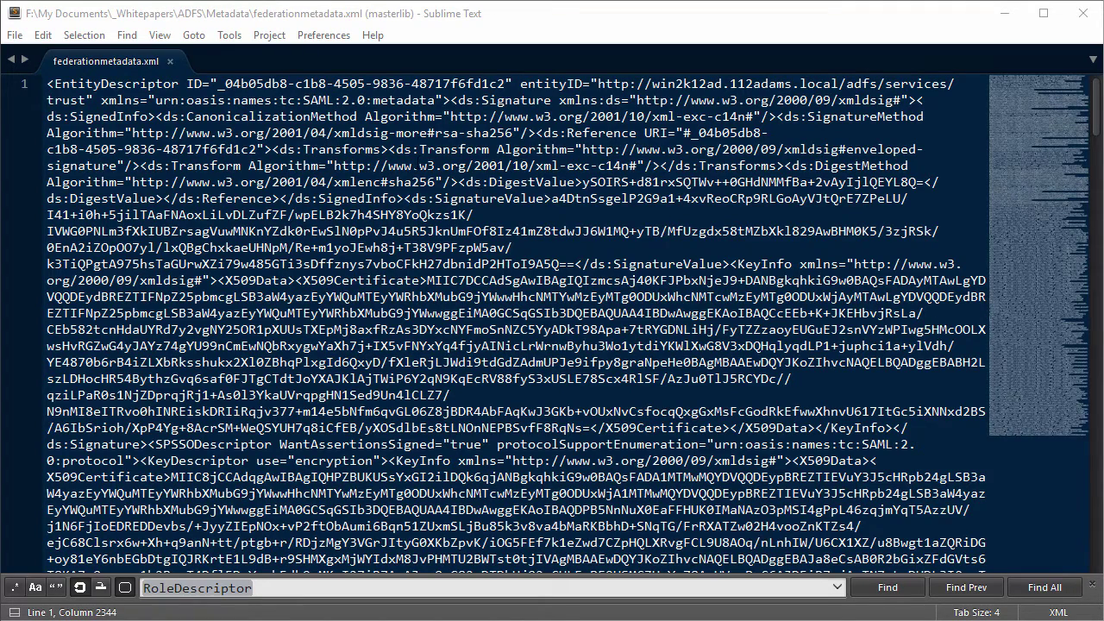
key(alt+Tab)
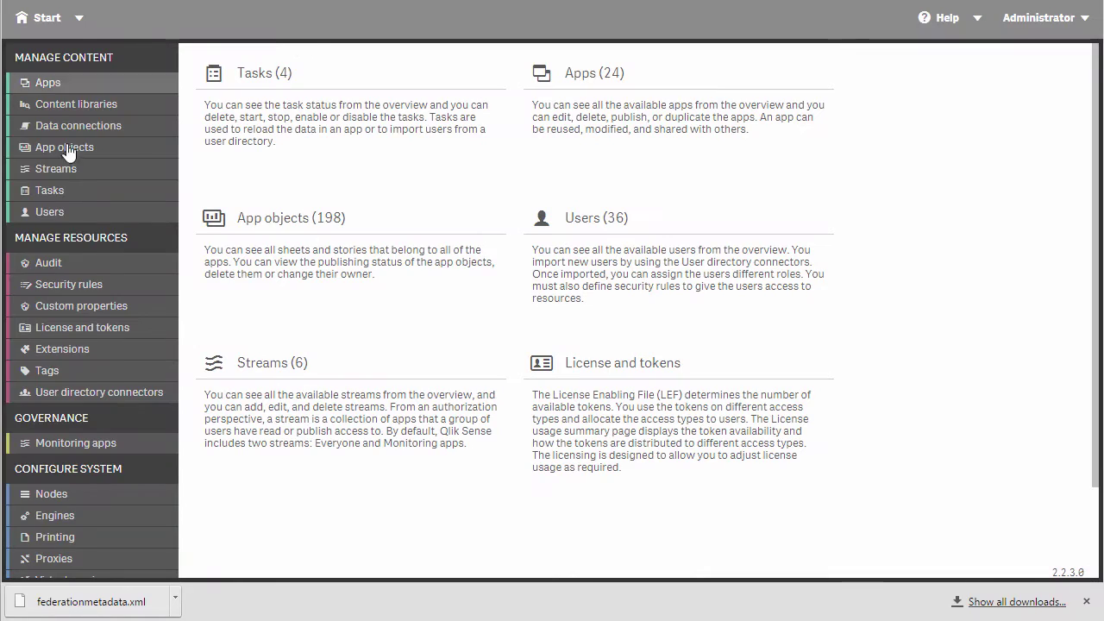
Start creating a new virtual proxy from the Virtual proxies list.
scroll(95, 483, down, 3)
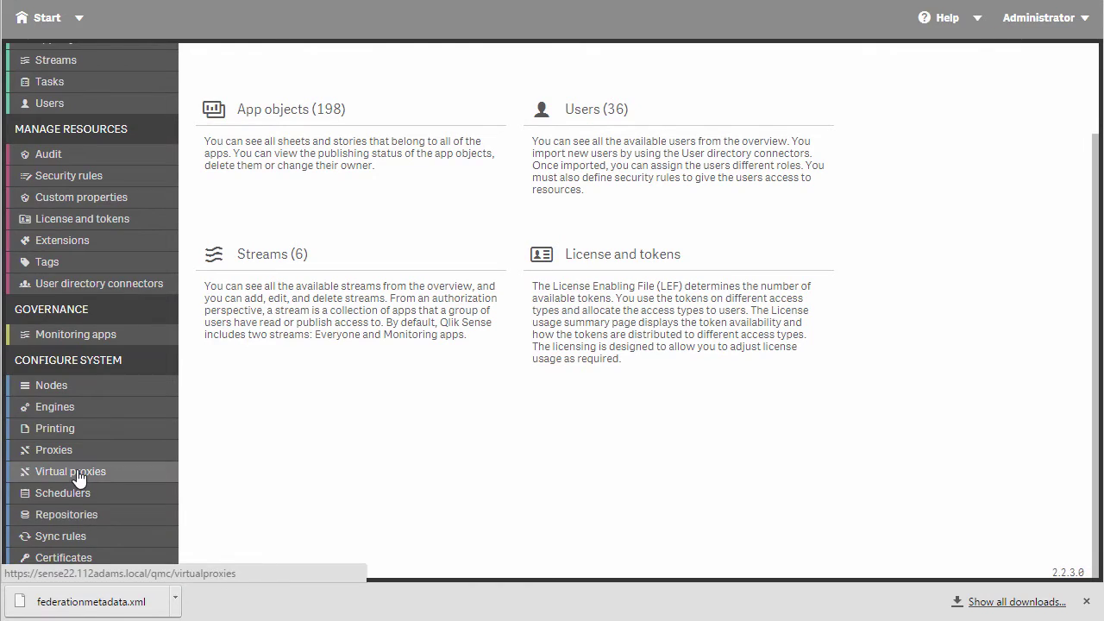
click(78, 474)
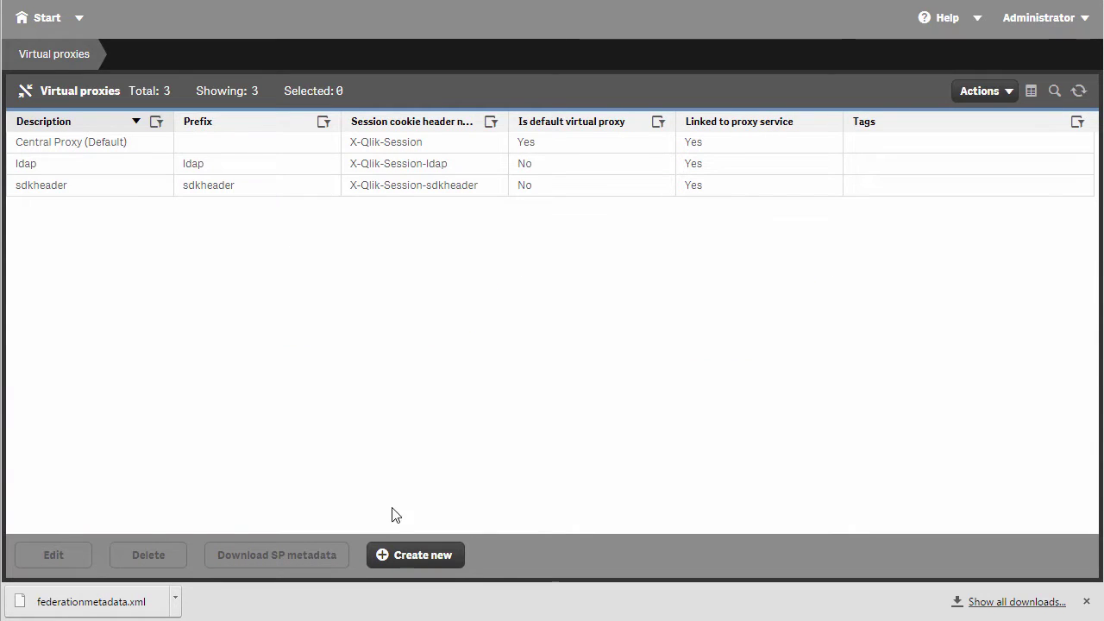
click(417, 556)
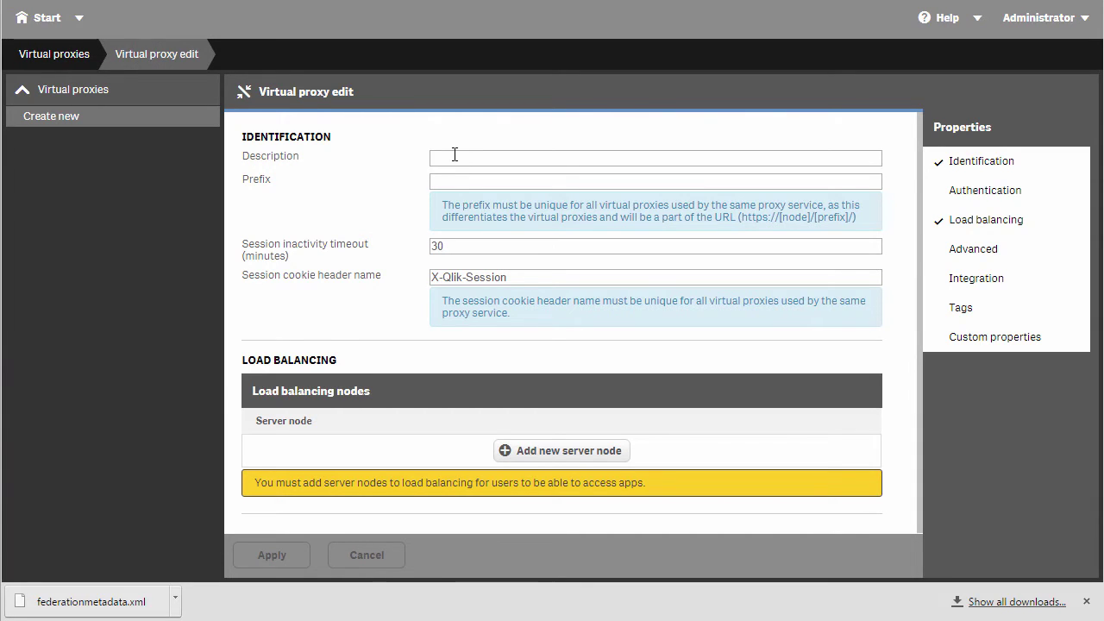
Enter adfs as description and prefix, and X-Qlik-Session-adfs as session cookie header name.
text(adfs)
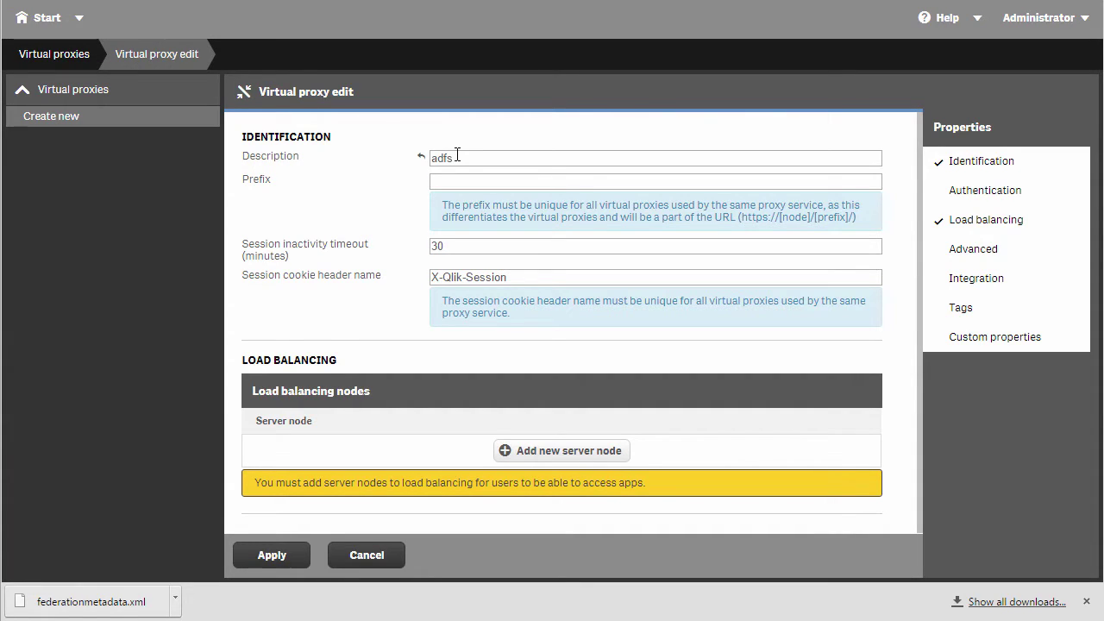
text(adfs)
click(534, 279)
text(-)
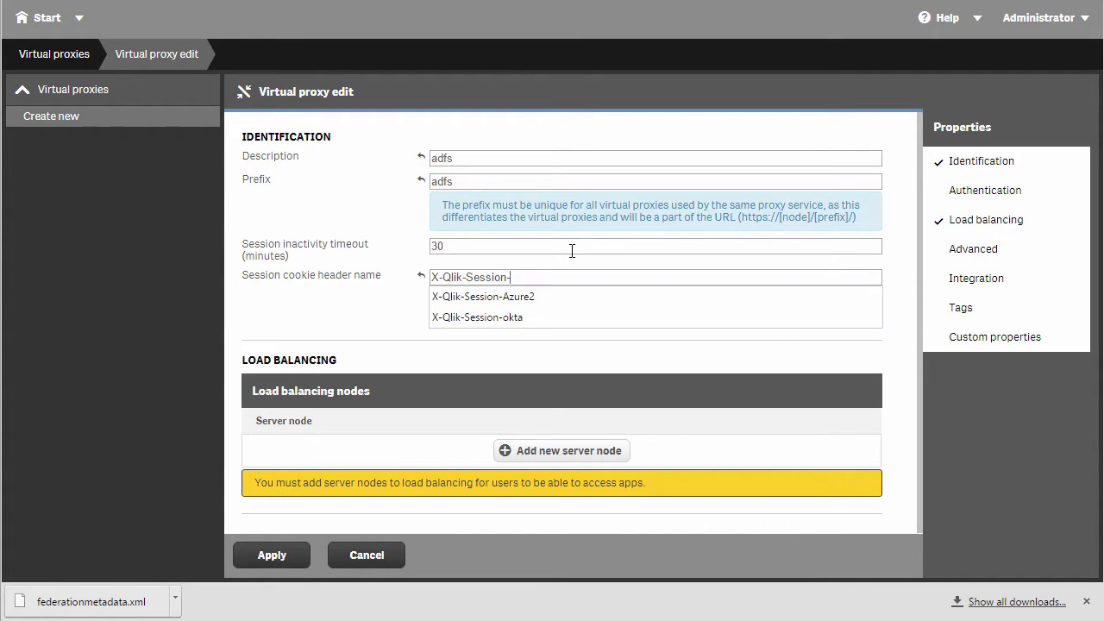
text(adfs)
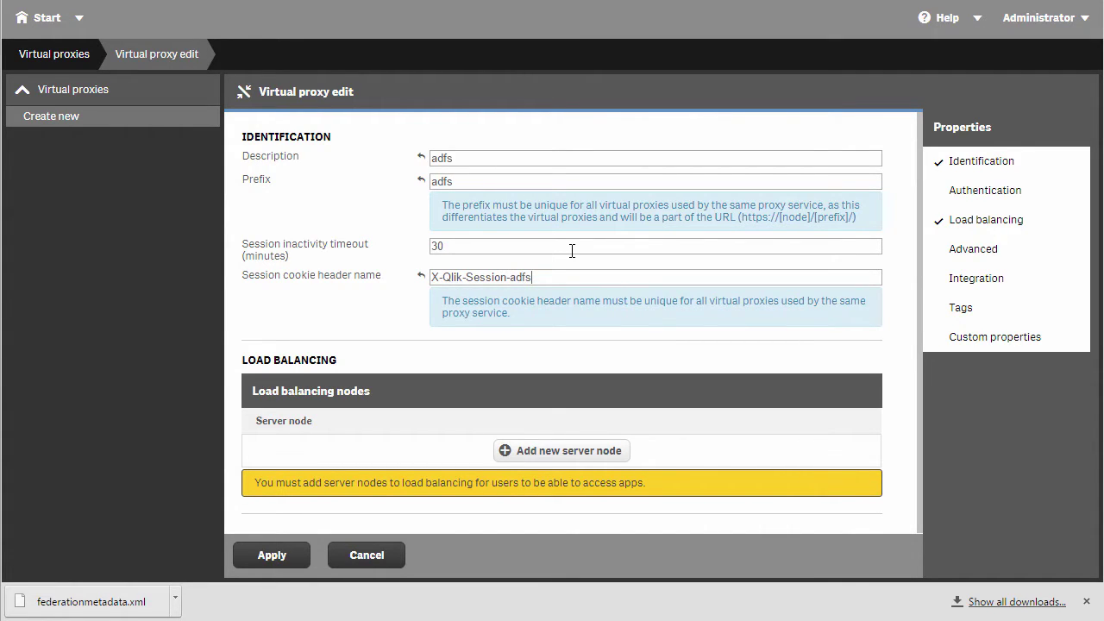
click(703, 368)
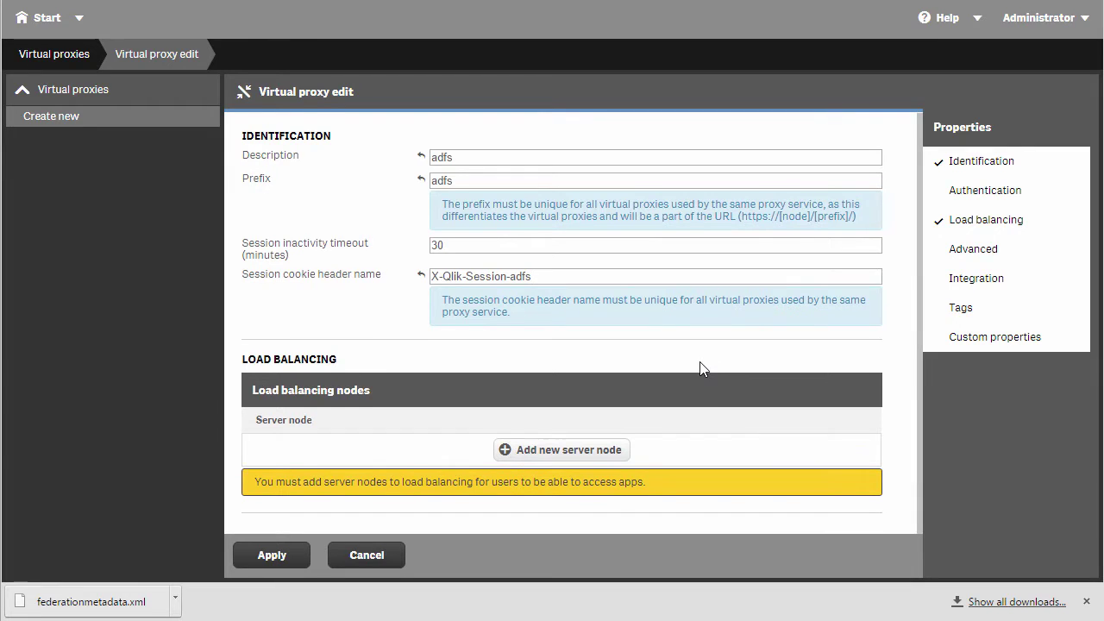
Add the Central server node to load balancing and show the Authentication settings.
click(567, 450)
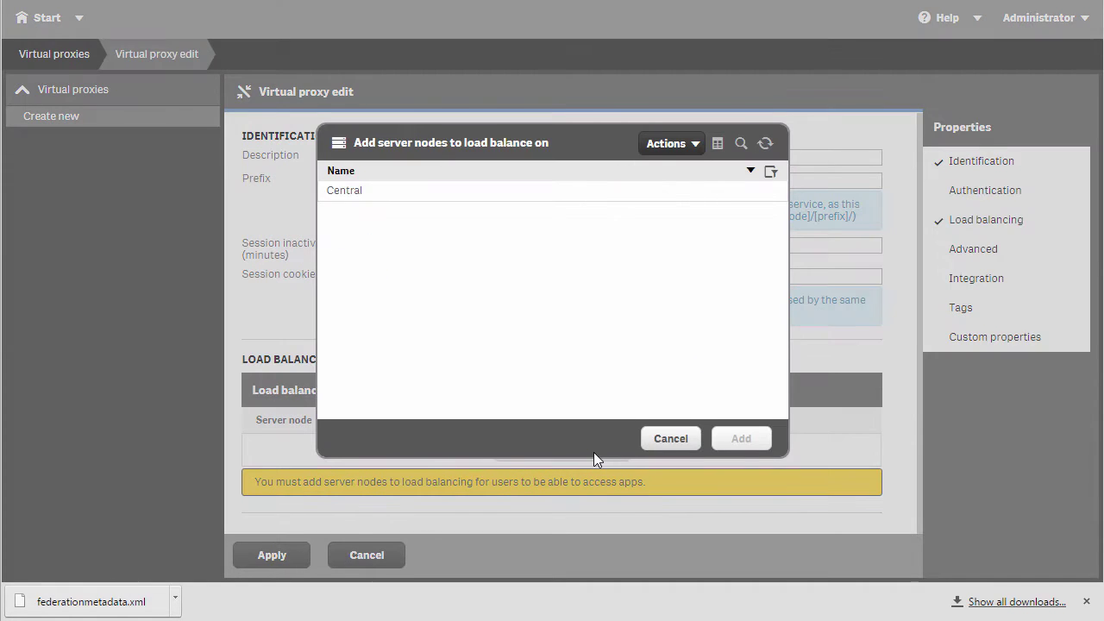
click(344, 189)
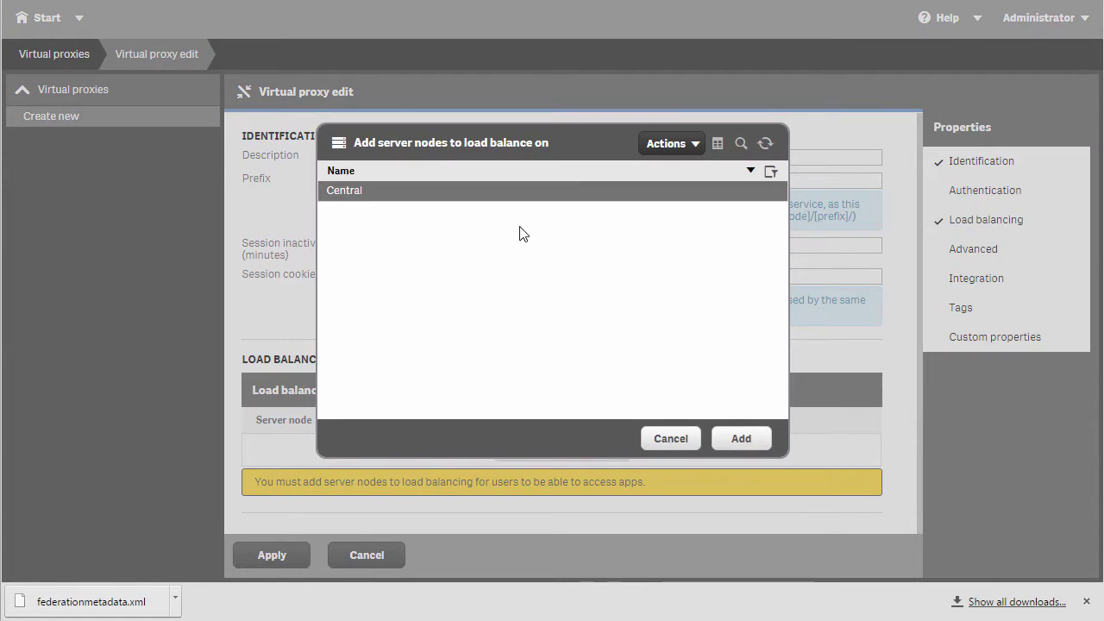
click(742, 439)
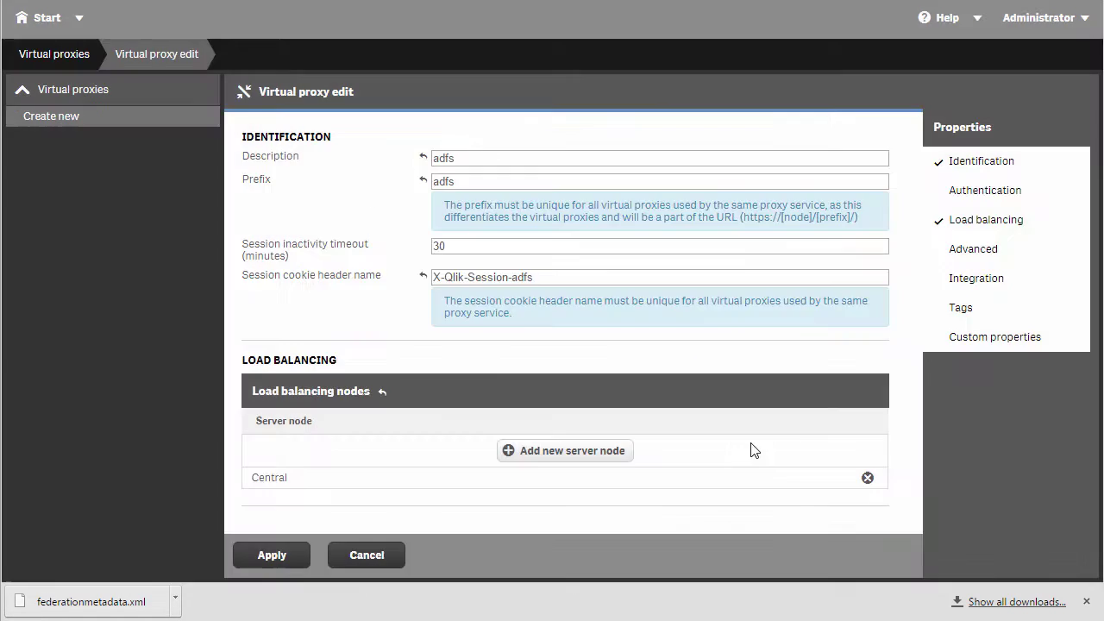
click(999, 186)
click(992, 209)
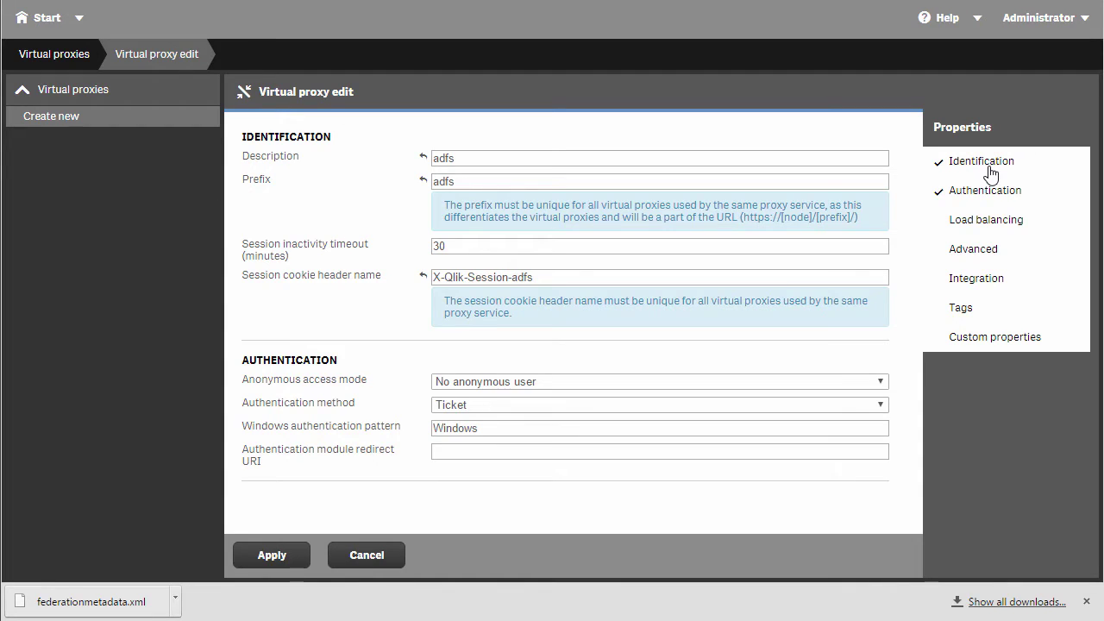
click(988, 164)
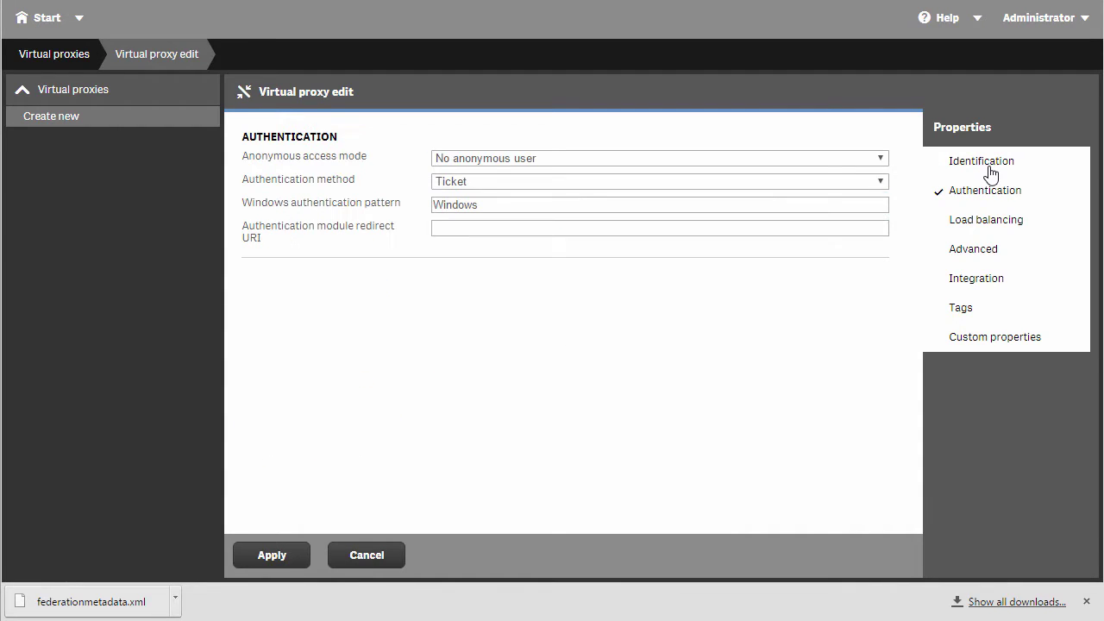
click(866, 183)
click(849, 240)
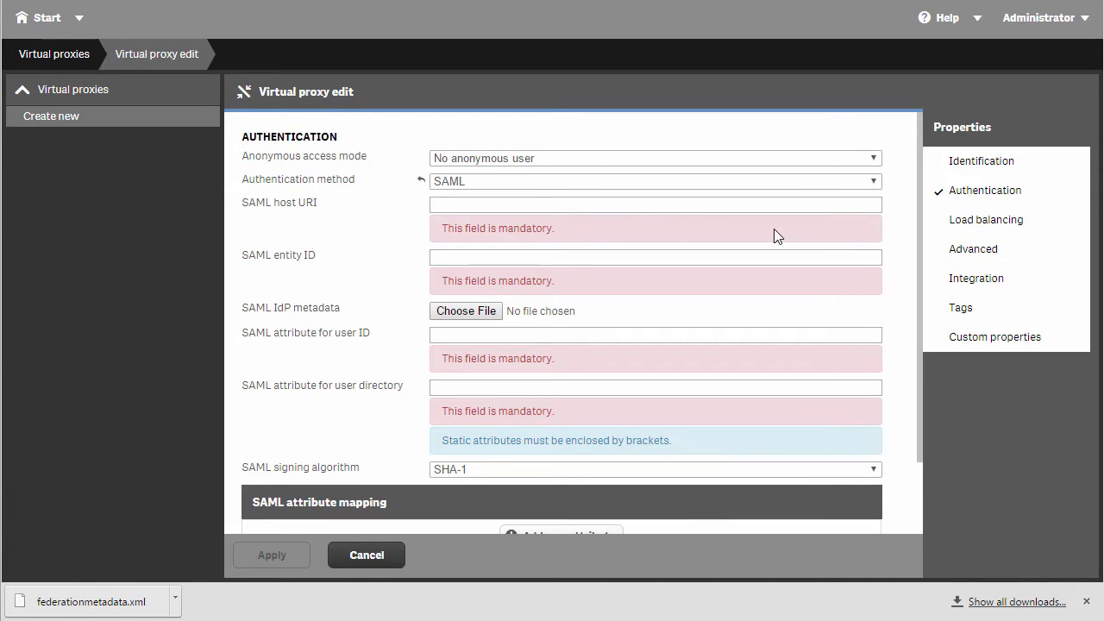
text(ht)
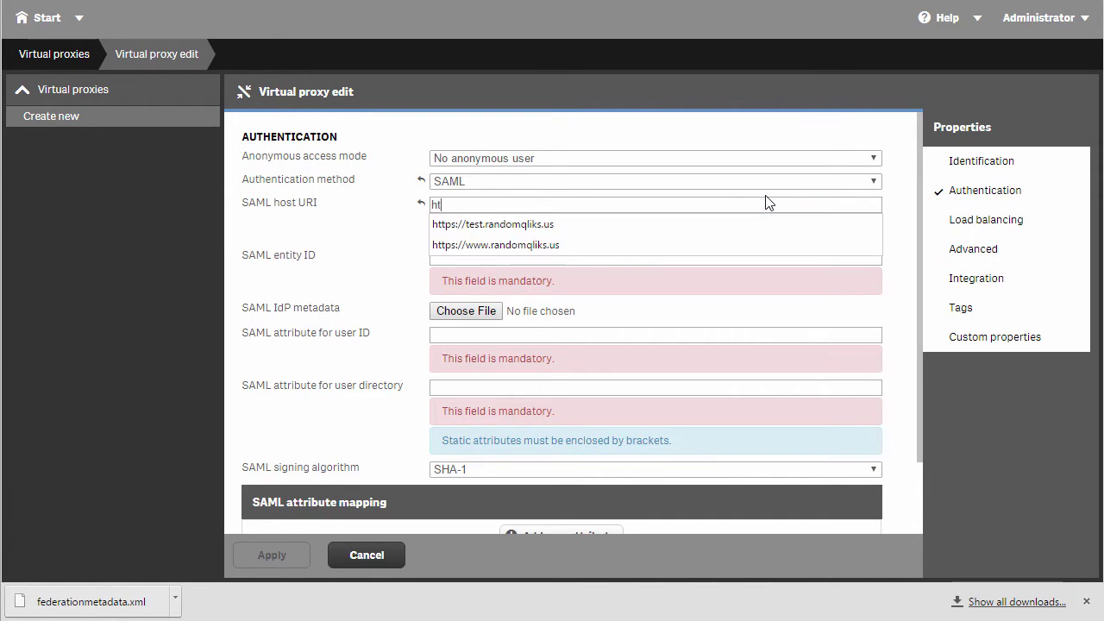
text(tps://sense22 )
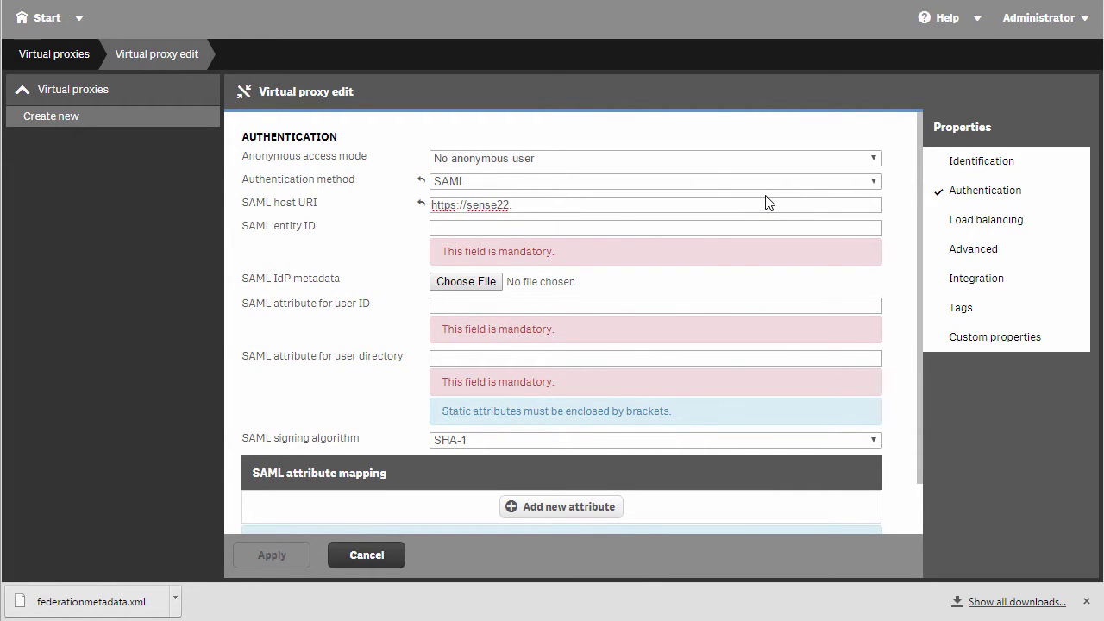
text(.112adams.local)
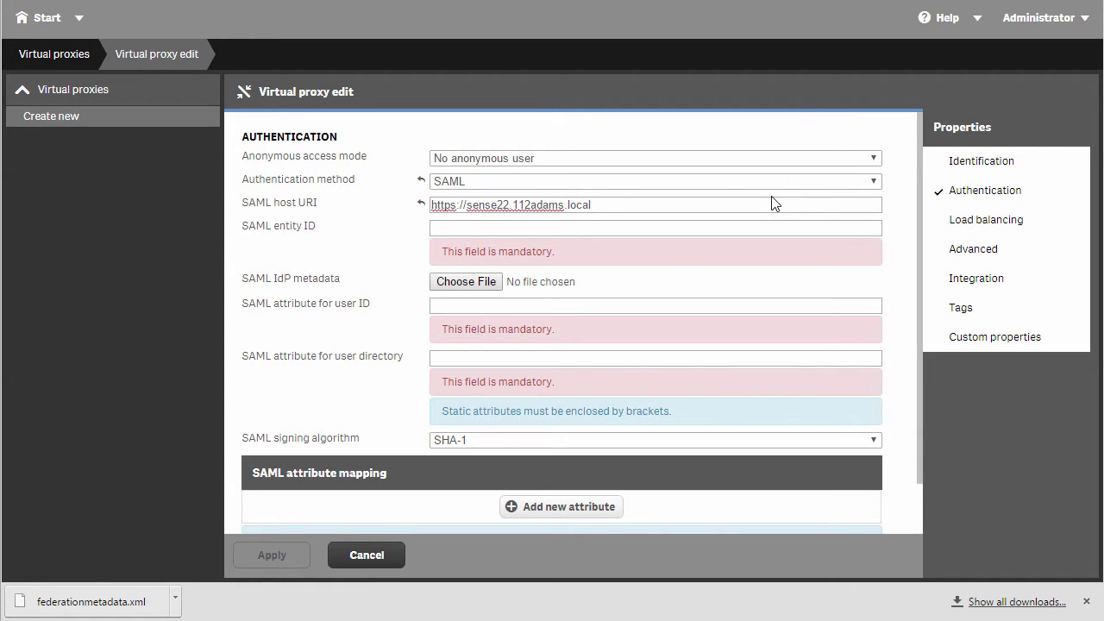
click(737, 230)
text(adfs)
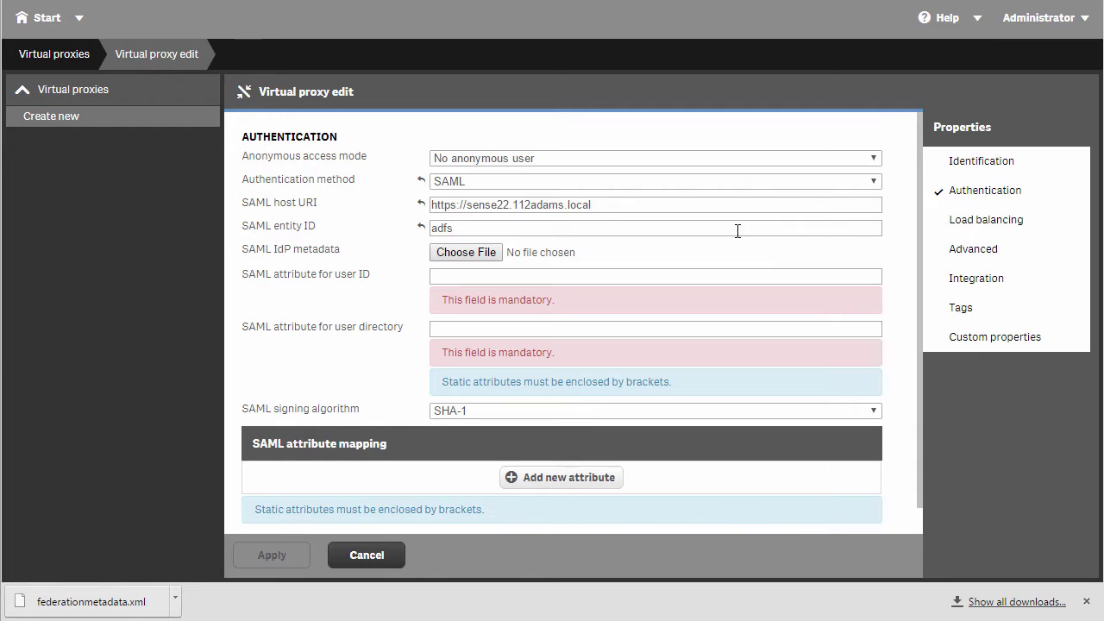
Upload federationmetadata.xml as IdP metadata and paste the UPN claim URL as user ID attribute.
click(488, 256)
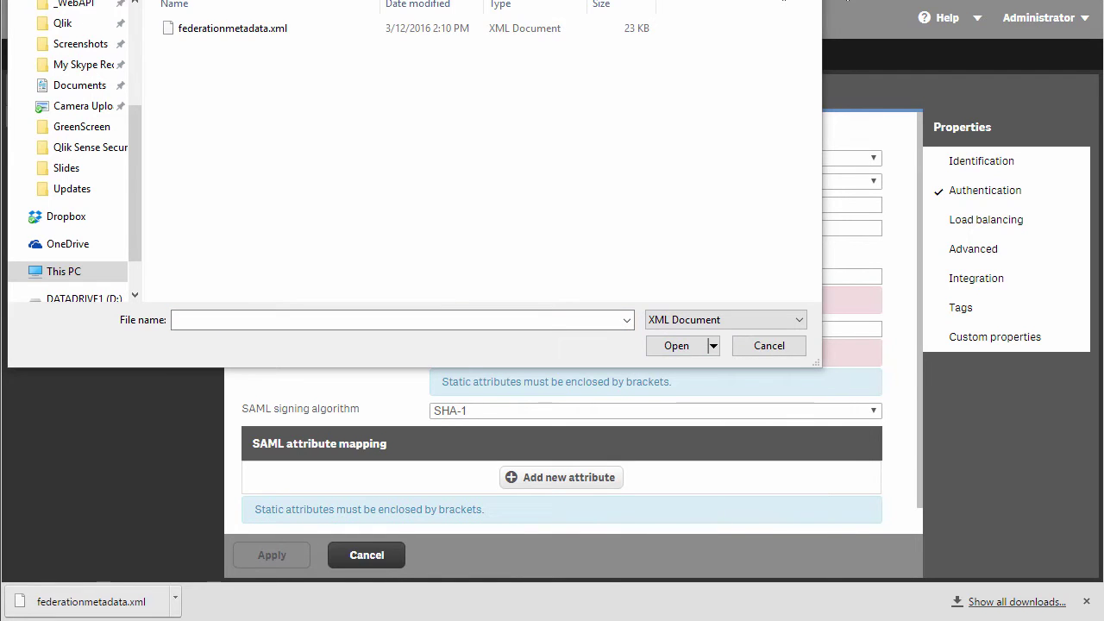
click(219, 32)
double_click(219, 32)
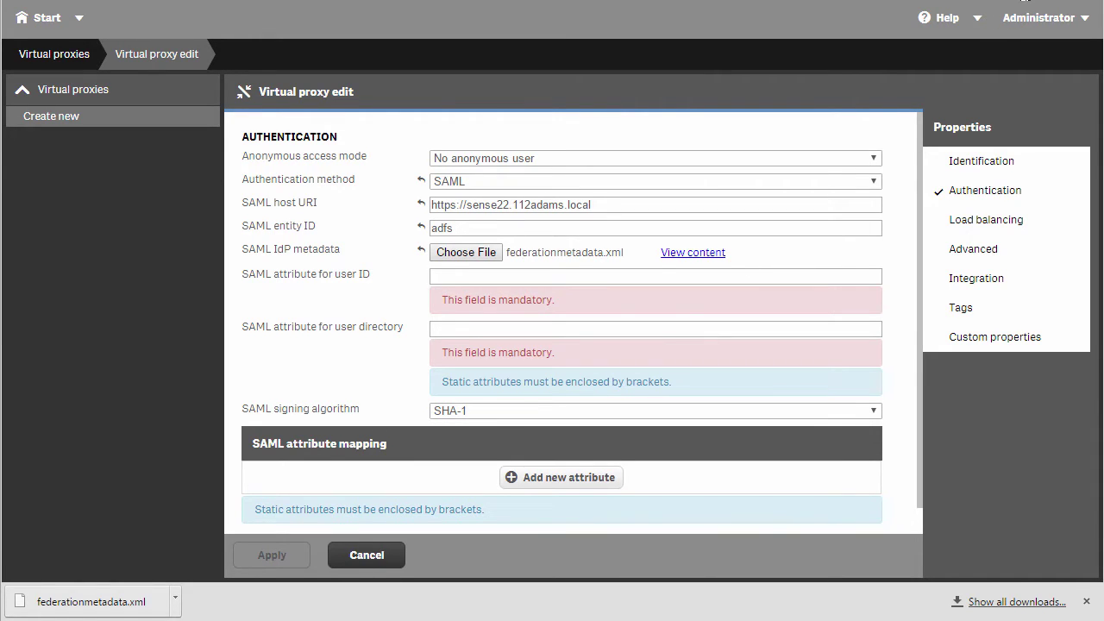
text(http://schemas.xmlsoap.org/ws/2005/05/identity/claims/upn)
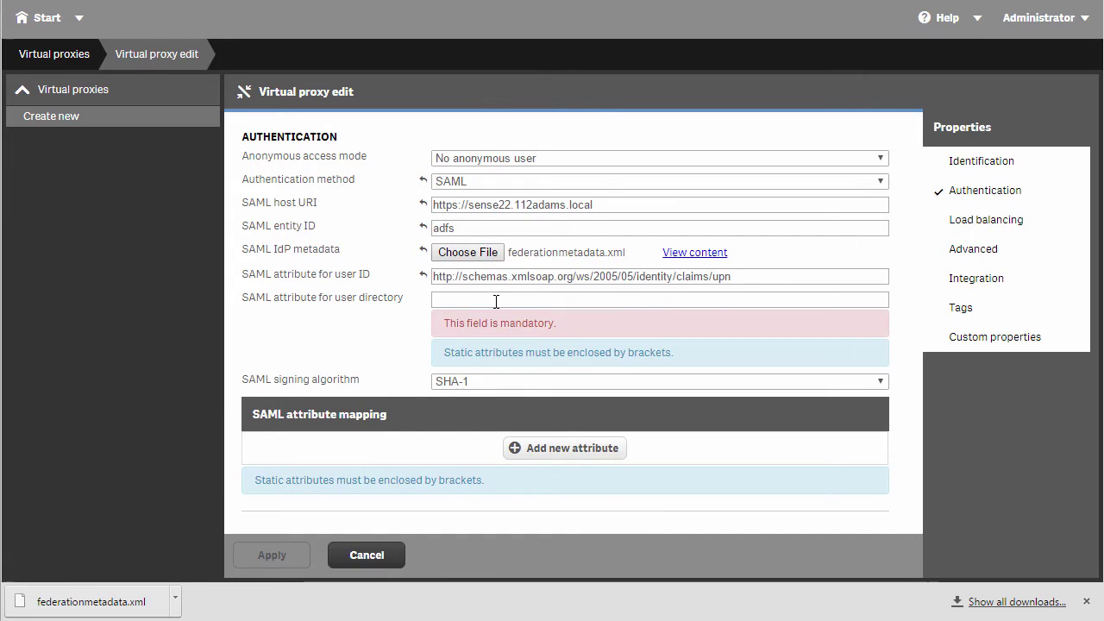
click(483, 298)
Enter [adfs] as the SAML attribute for user directory.
text([ad)
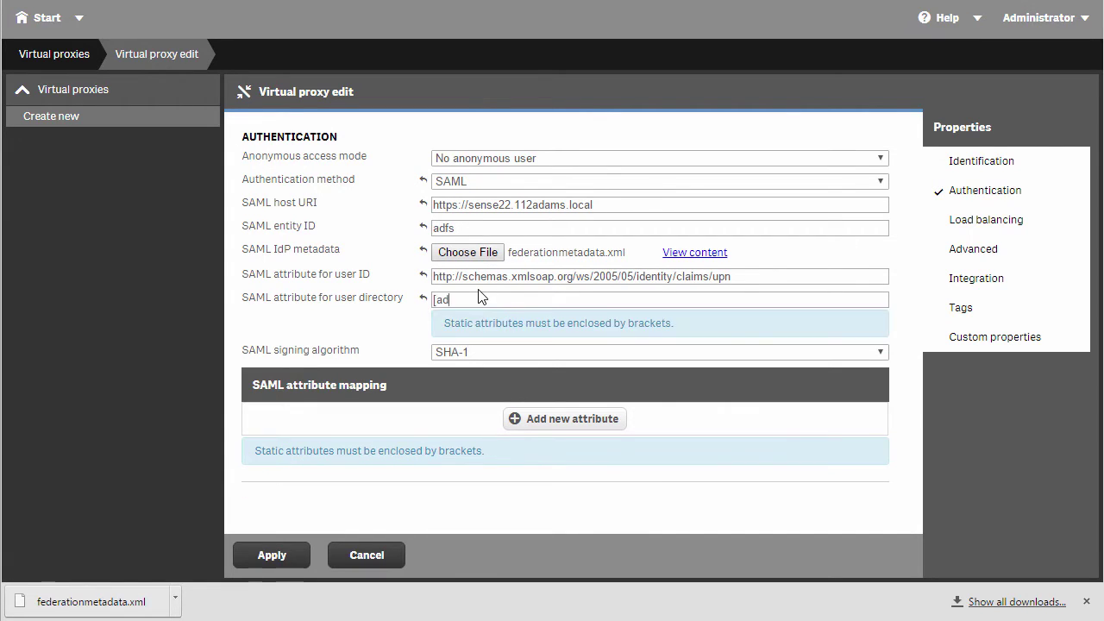
text(fs])
Add a SAML attribute mapping of the Group claim to Group, marked not mandatory.
click(594, 425)
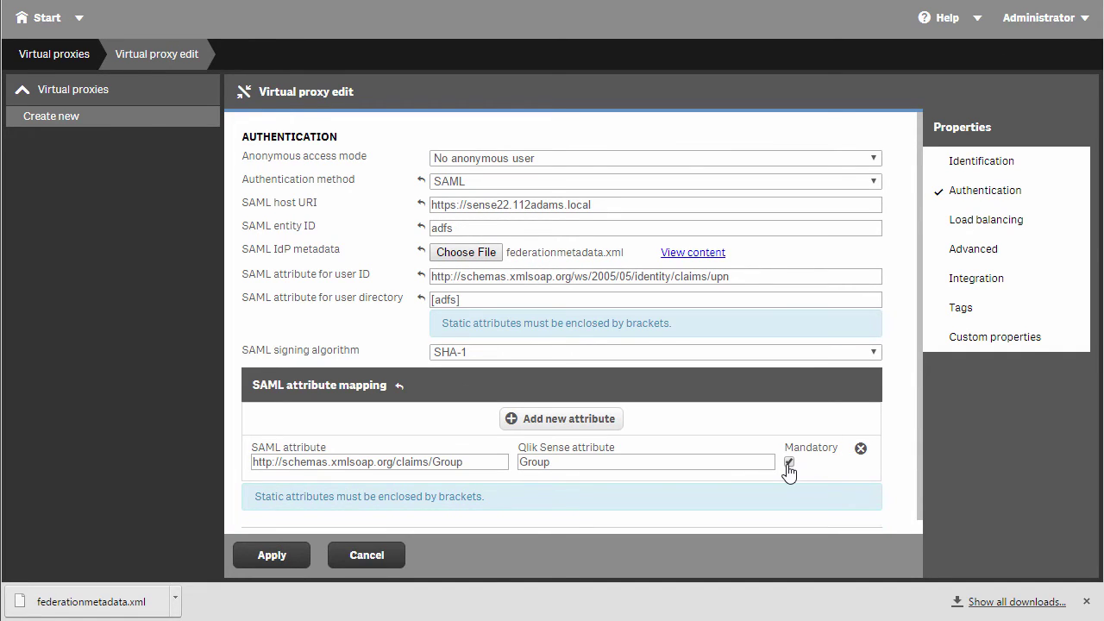
click(788, 464)
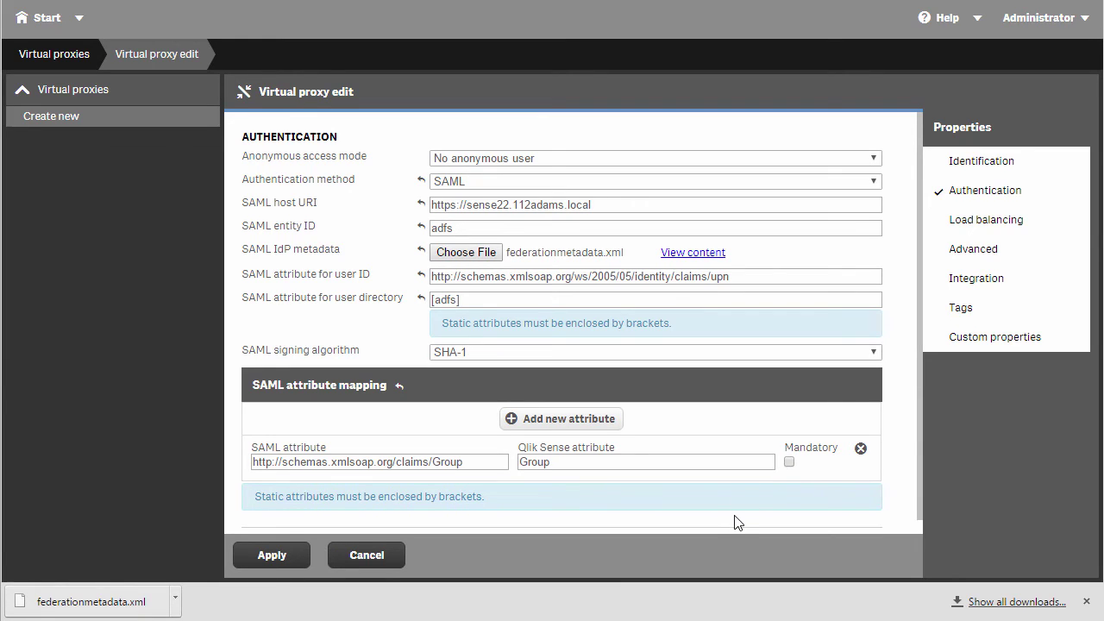
click(274, 553)
Add sense22.112adams.local to the websocket origin white list in Advanced settings.
click(973, 248)
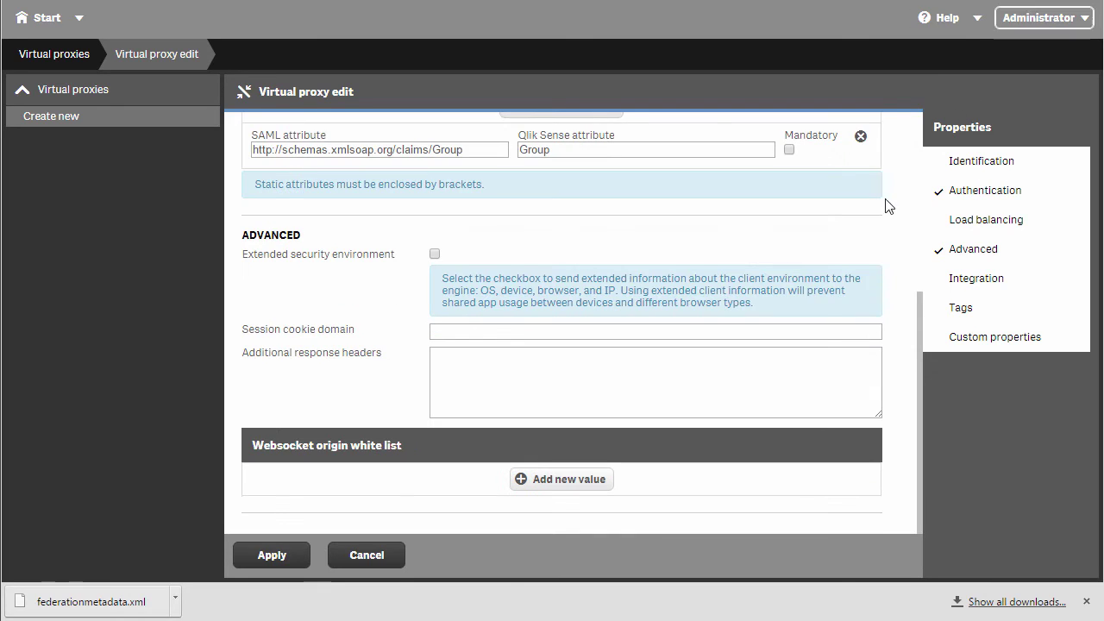
click(539, 488)
click(541, 508)
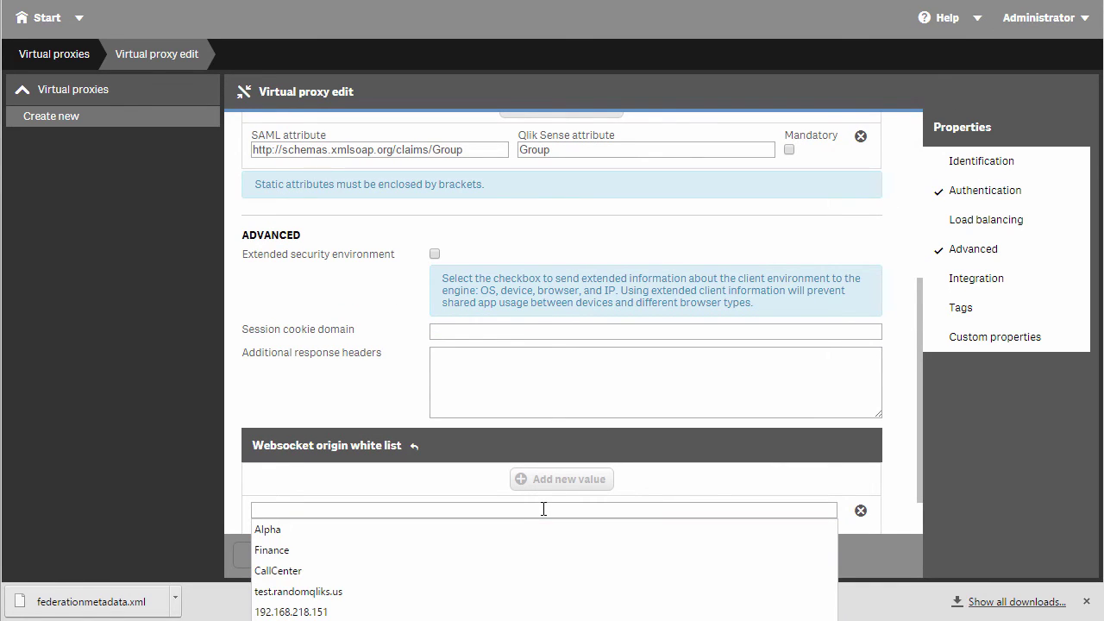
text(sense22)
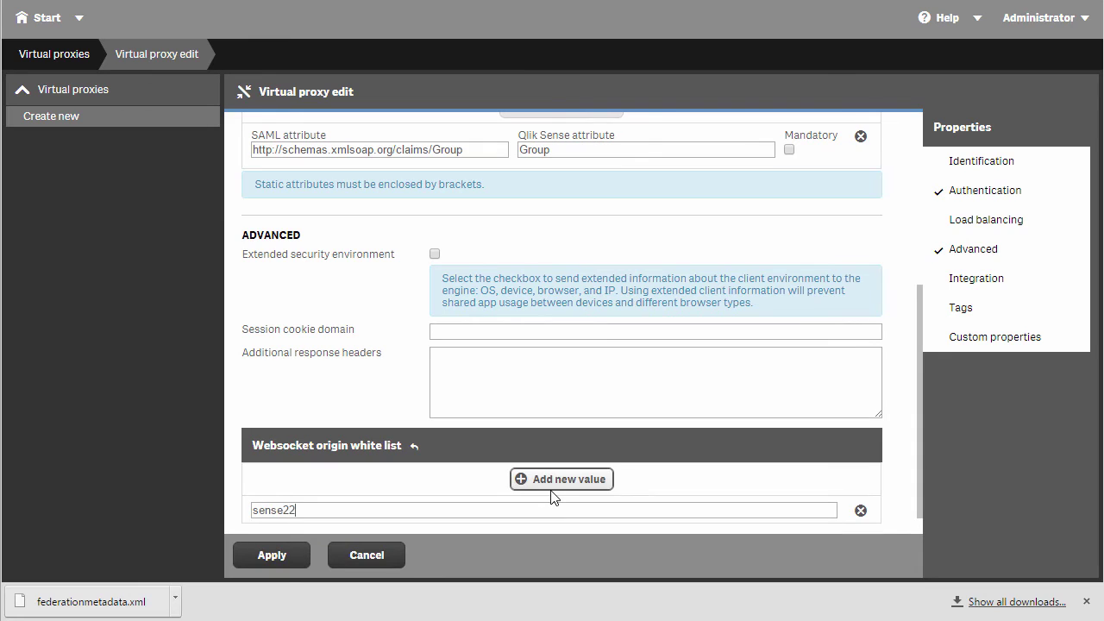
text(.112adams.local)
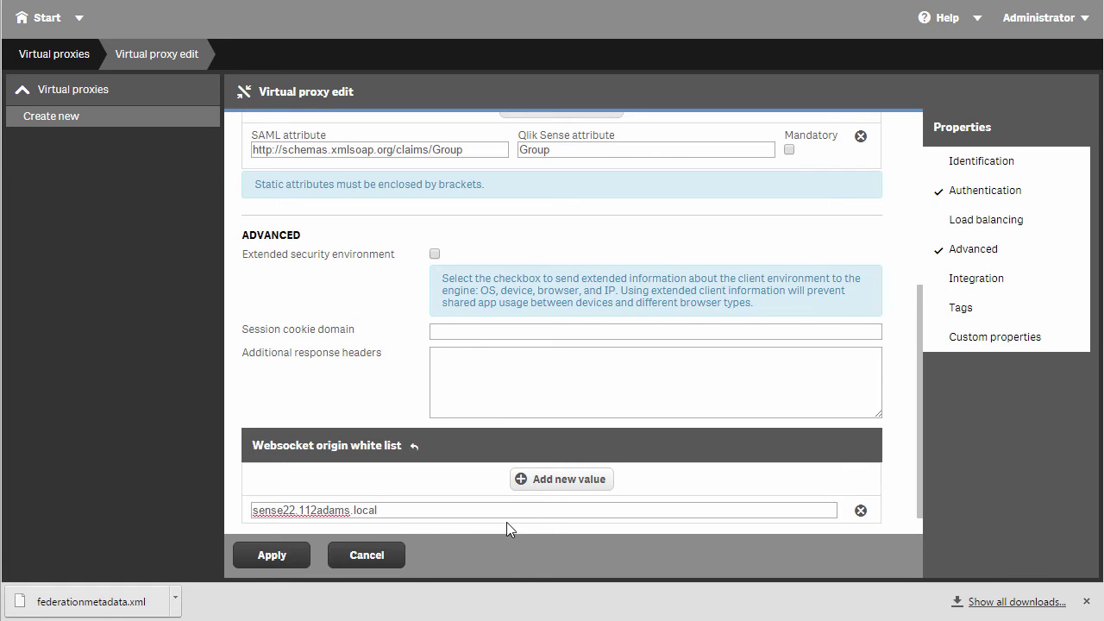
Apply the adfs virtual proxy despite the proxy restart and link it to the Central proxy service.
click(285, 555)
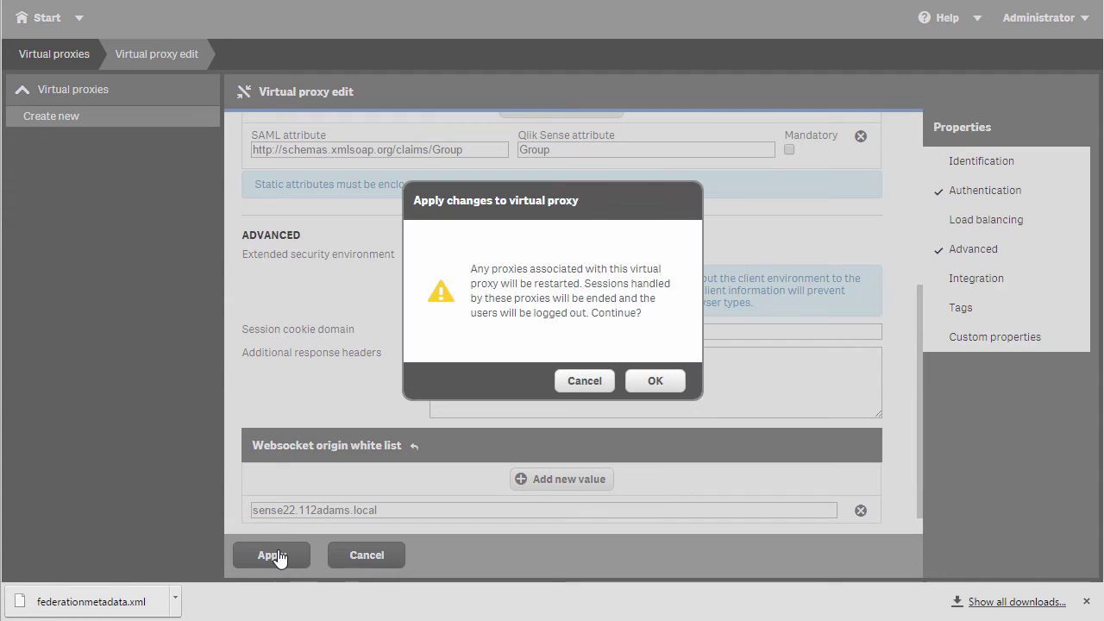
click(657, 382)
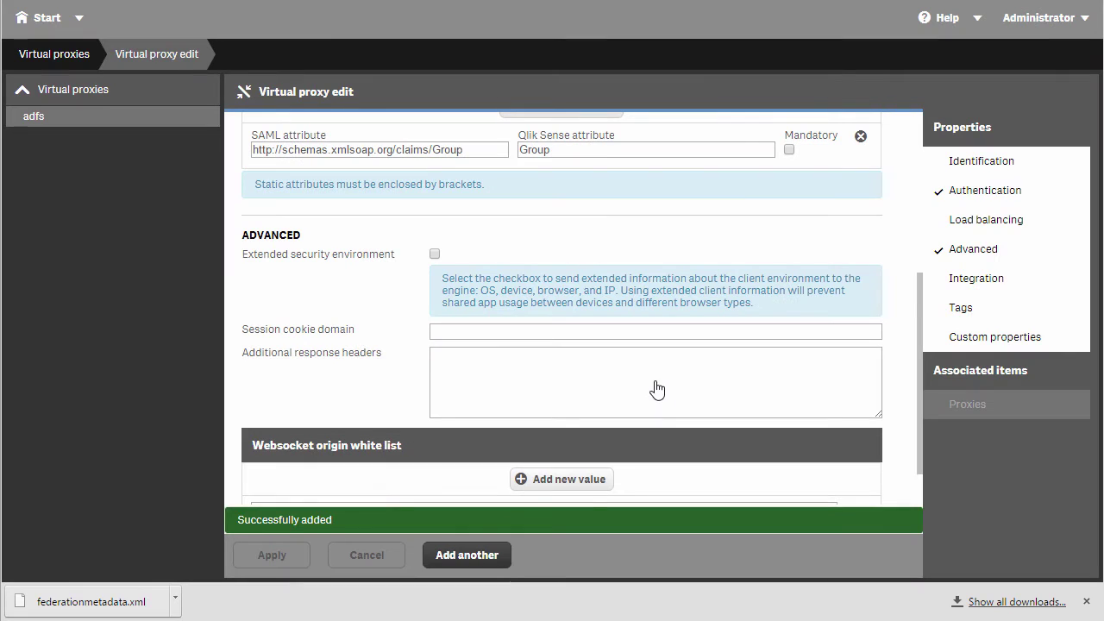
click(983, 407)
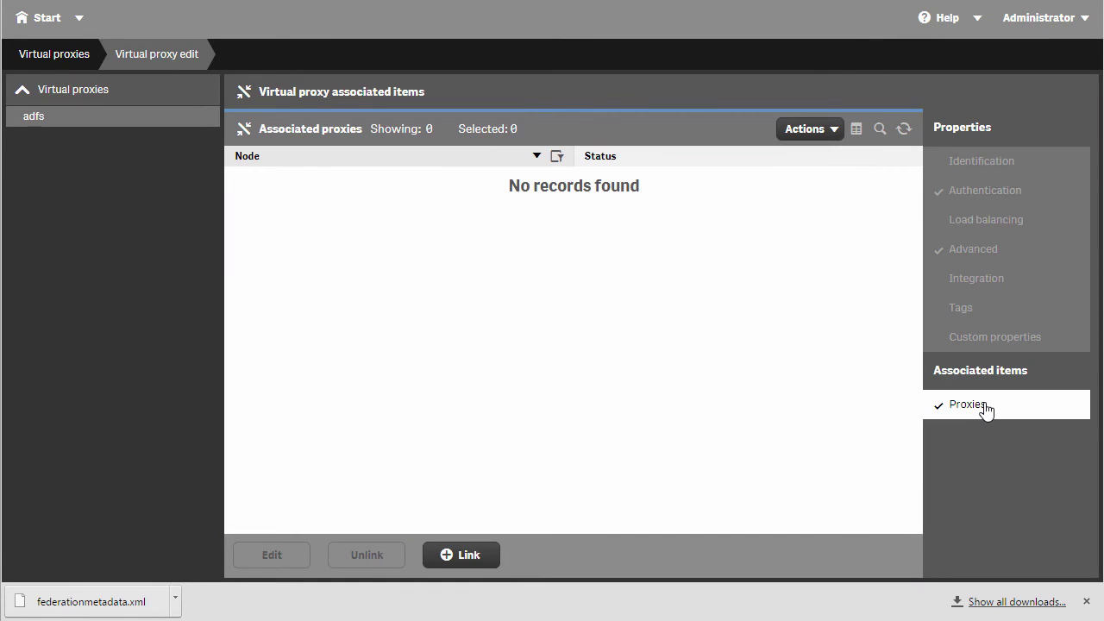
click(473, 553)
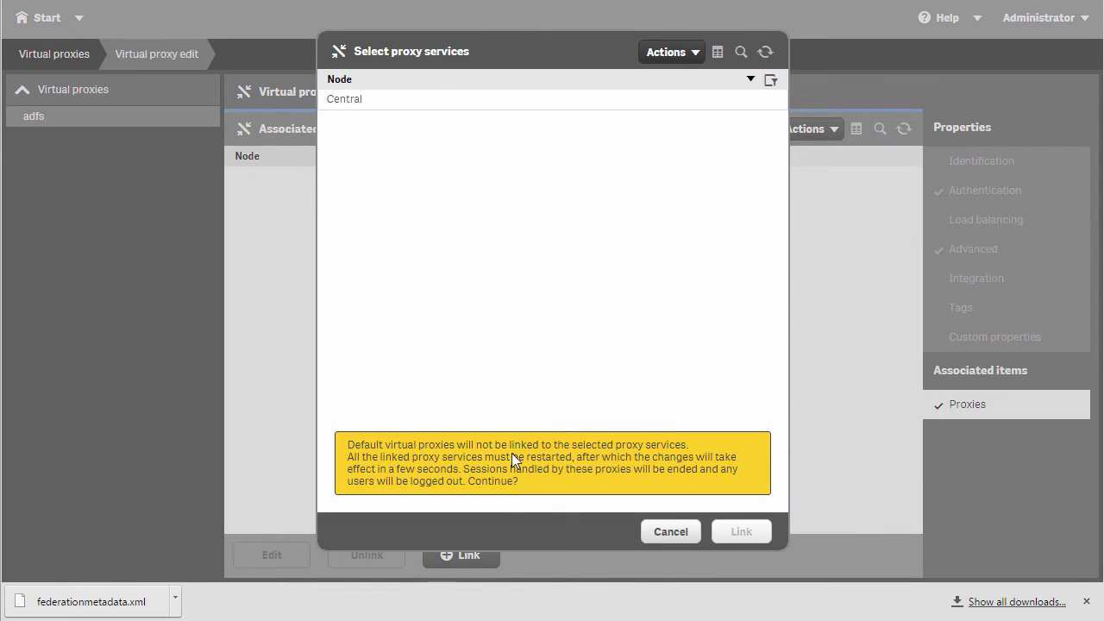
click(373, 101)
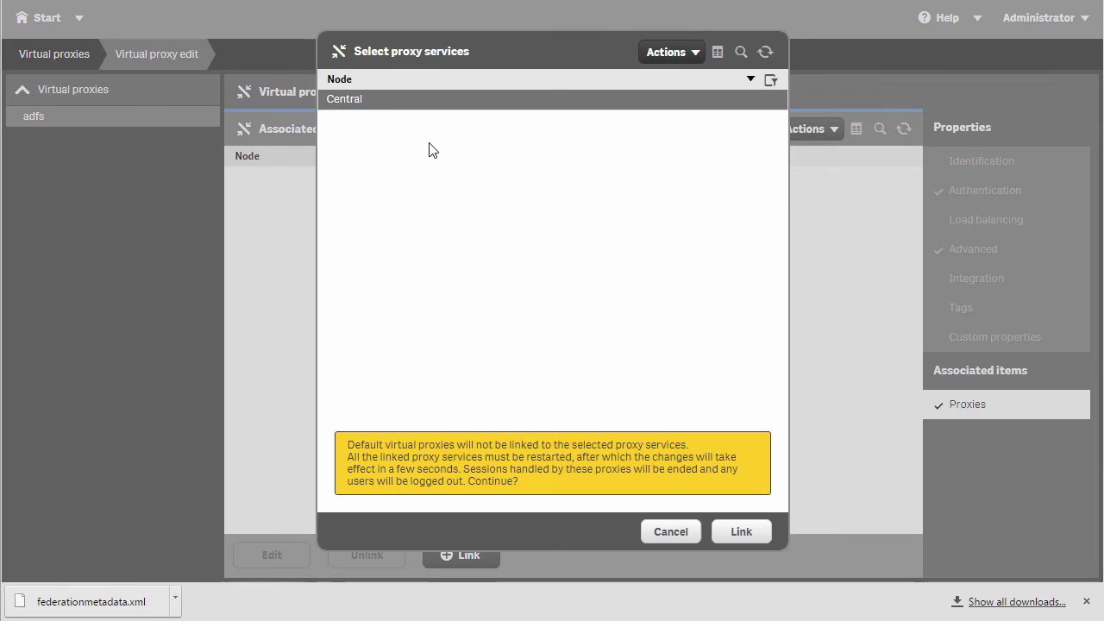
click(742, 532)
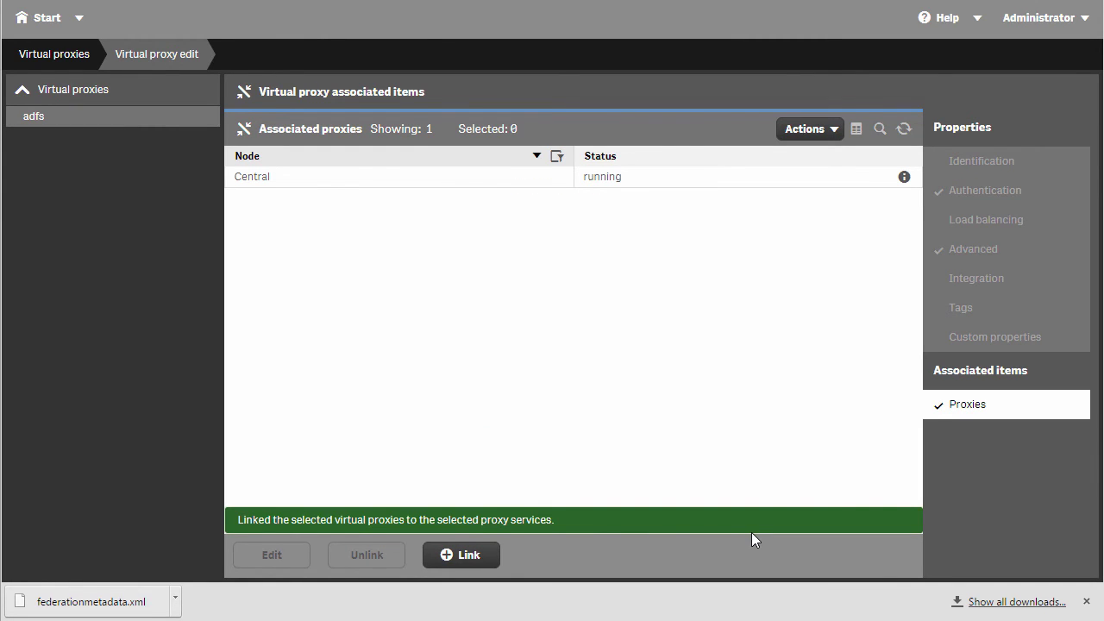
Refresh the QMC session, reopen Virtual proxies, and save the adfs SP metadata as adfs_metadata_sp.xml.
click(34, 67)
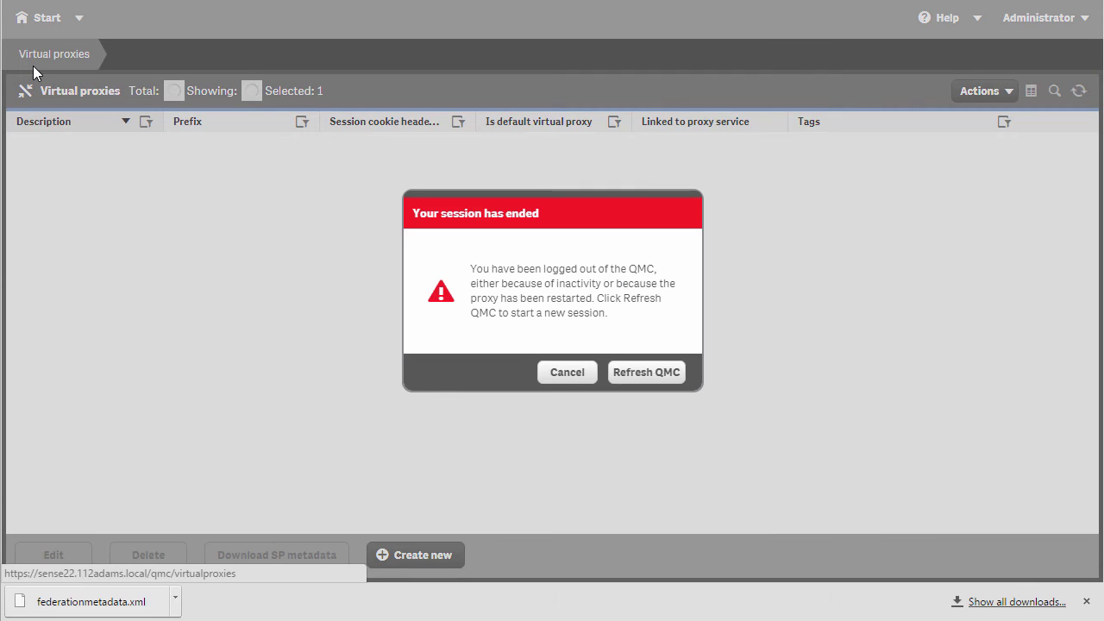
click(662, 374)
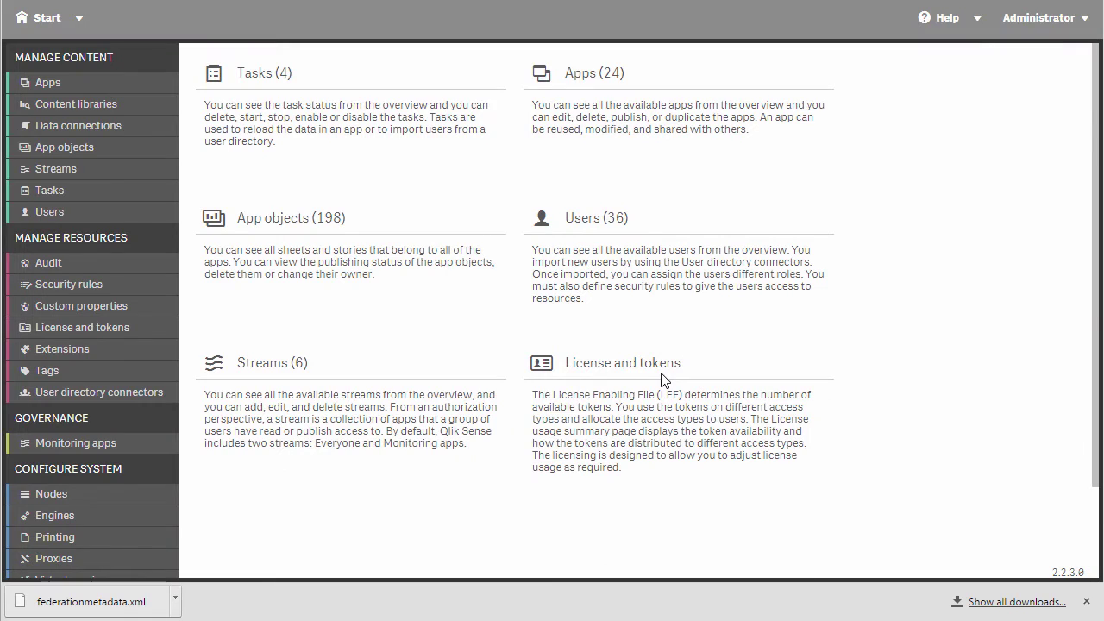
scroll(149, 406, down, 2)
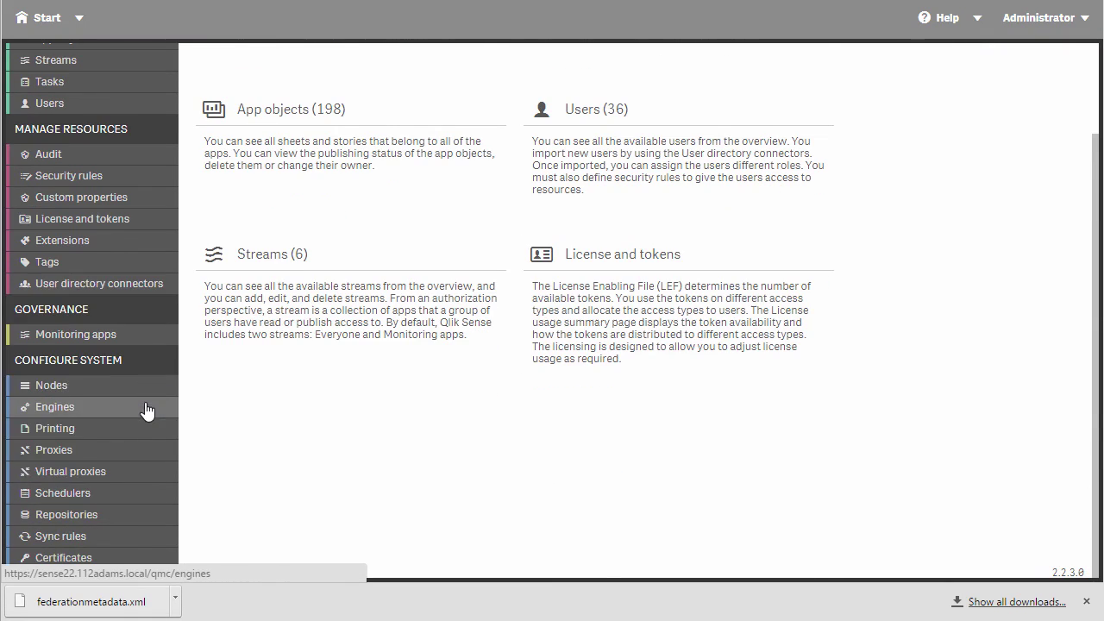
click(145, 481)
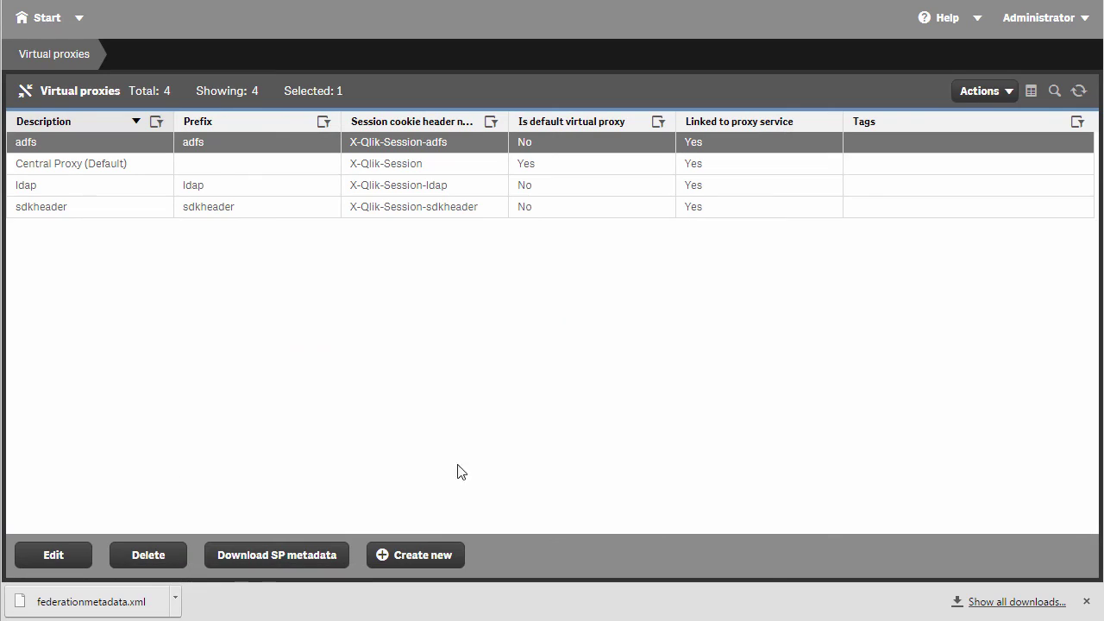
click(316, 563)
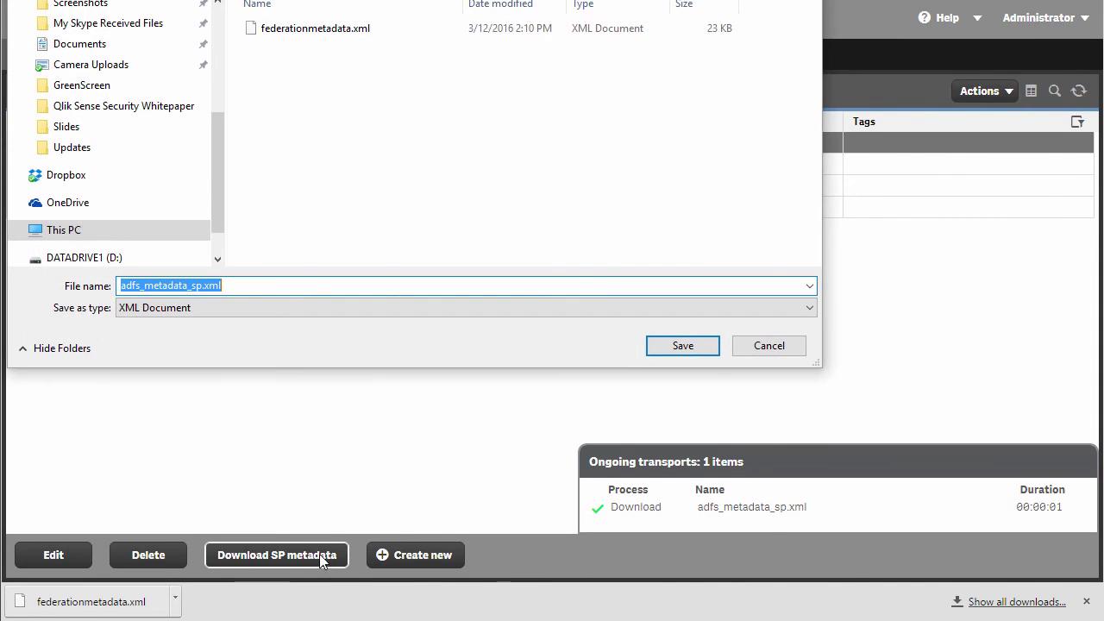
click(681, 350)
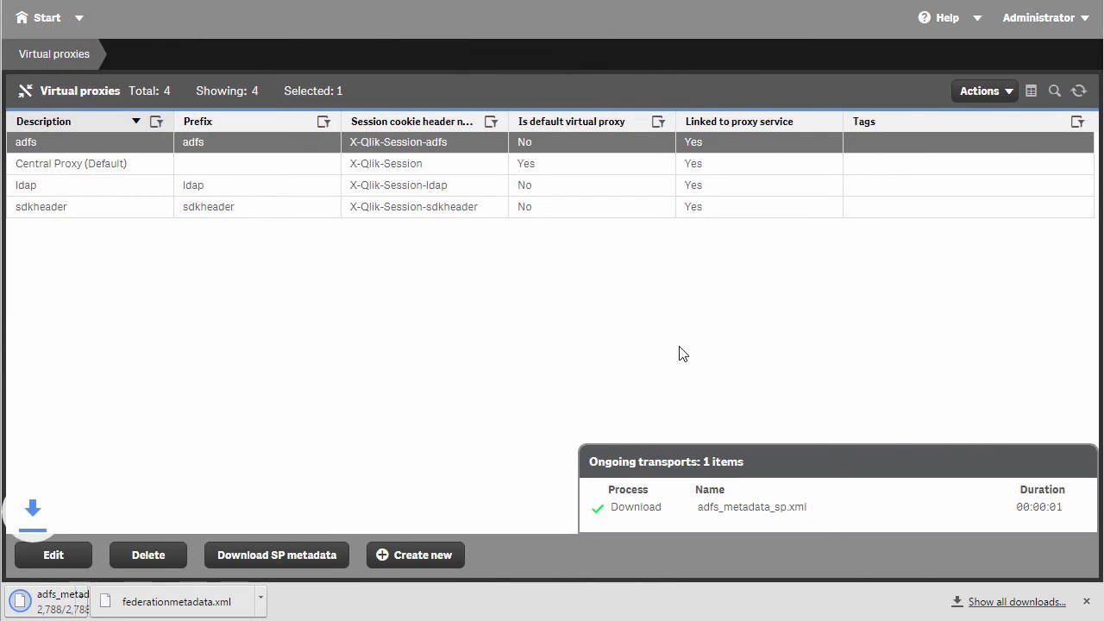